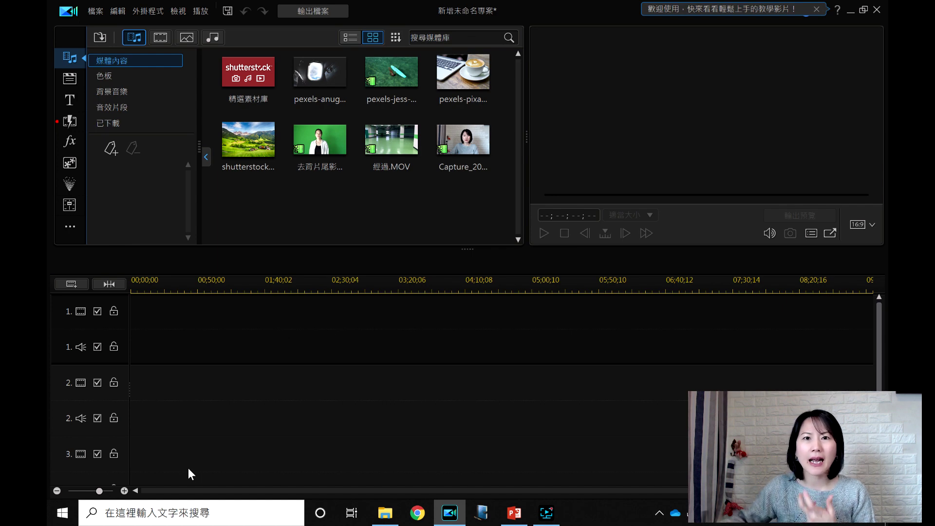
Place the shutterstock landscape image at the start of video track 1 and stretch it to fill the whole frame
click(528, 517)
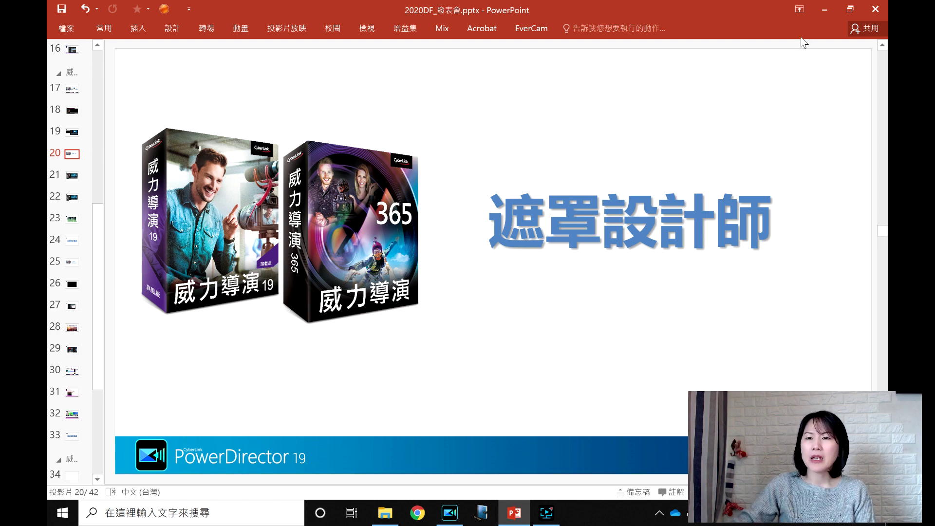
click(824, 9)
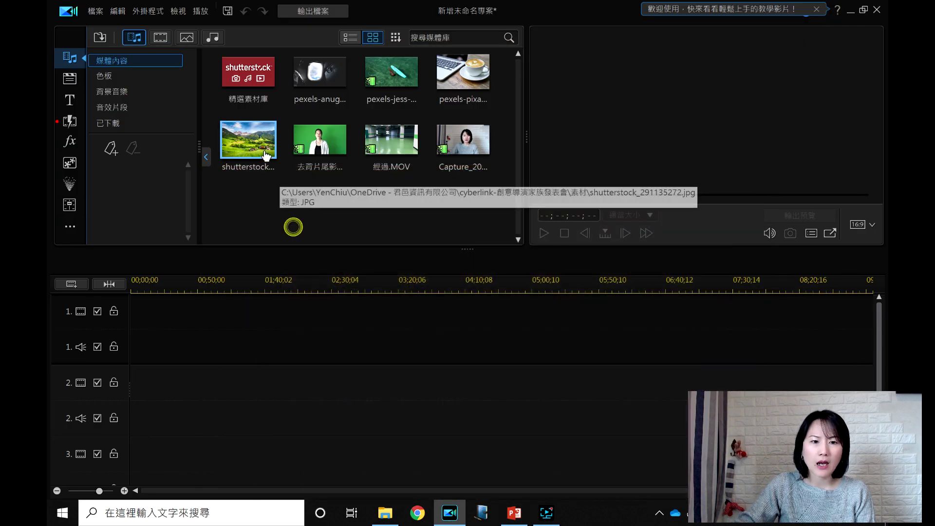
drag(261, 153, 175, 302)
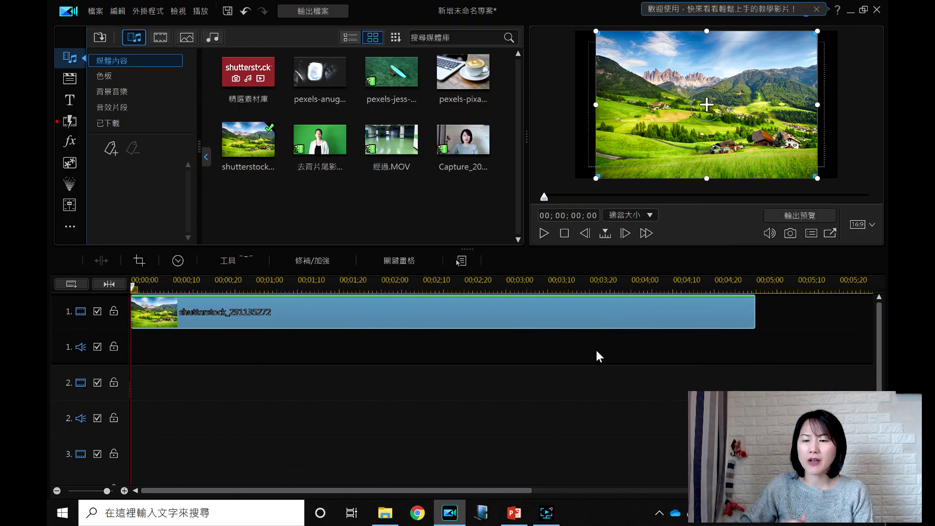
drag(595, 108, 574, 140)
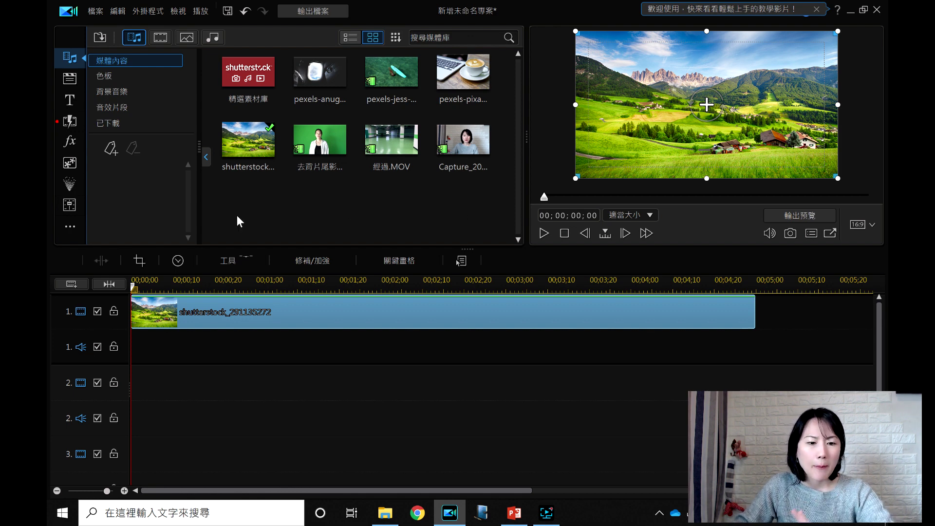
Open the landscape clip in the Mask Designer (遮罩設計師) and apply the solid circle mask
click(229, 262)
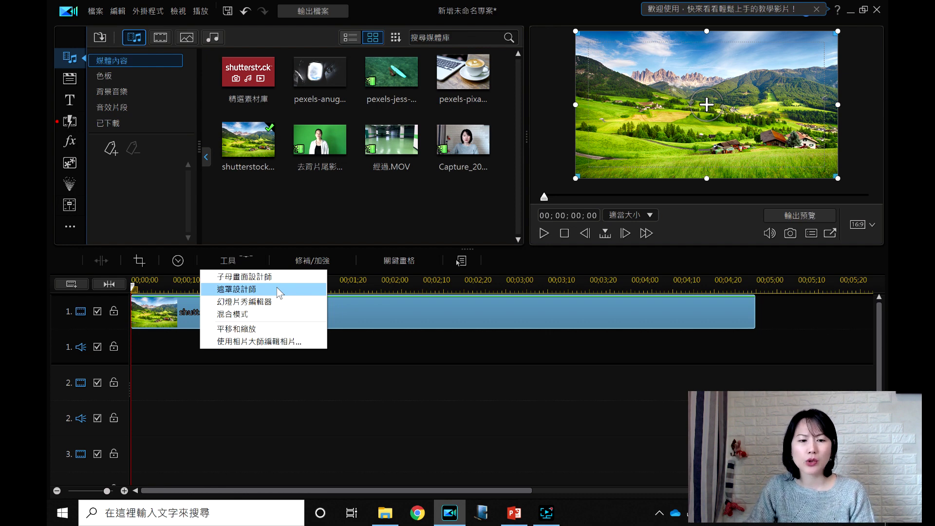
click(248, 288)
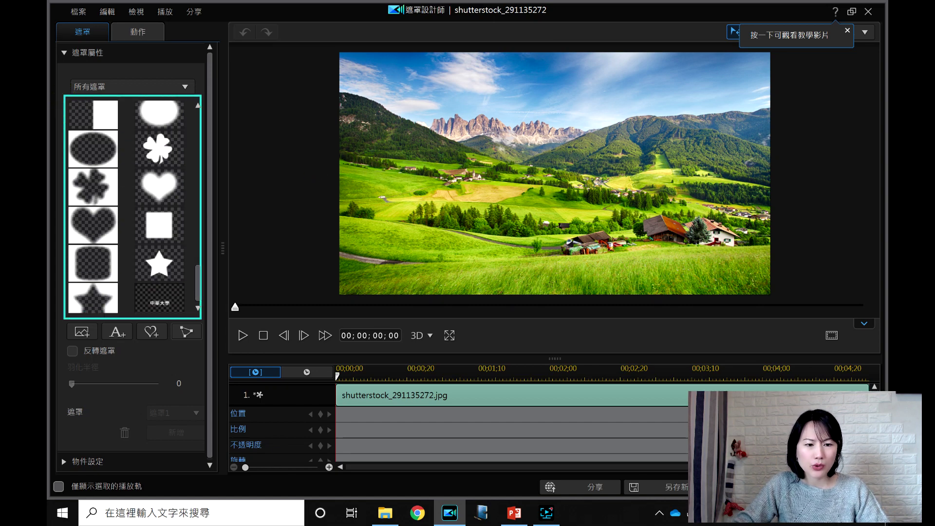
mouse_move(258, 189)
mouse_down()
mouse_move(275, 166)
mouse_move(283, 178)
mouse_move(292, 176)
mouse_move(311, 253)
mouse_up()
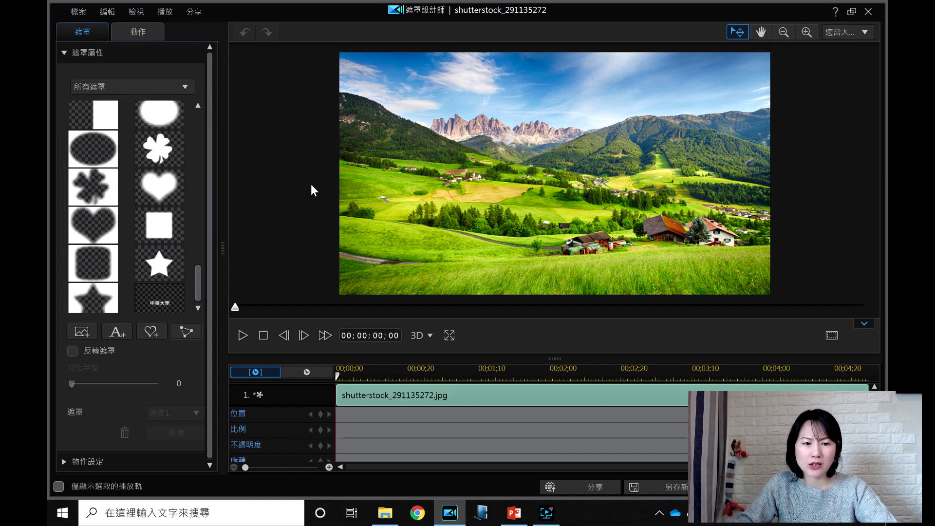
drag(200, 269, 198, 127)
click(96, 207)
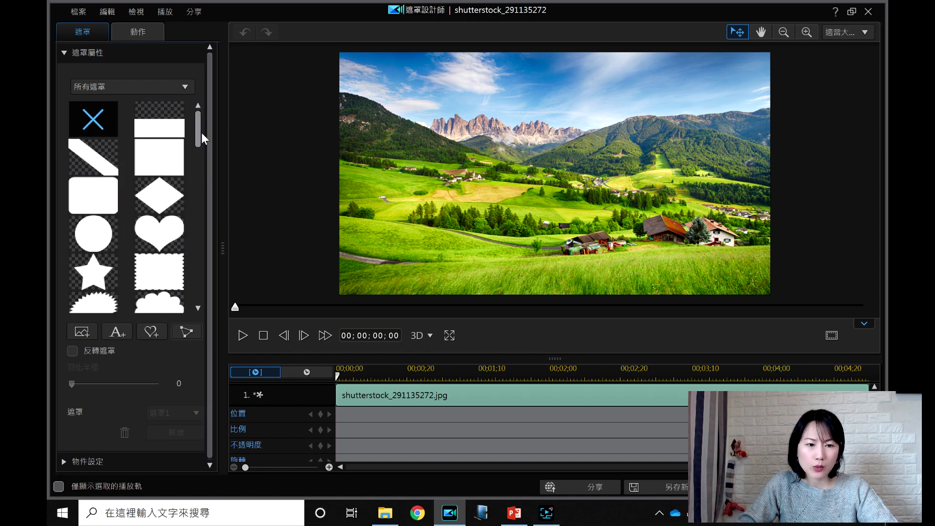
scroll(199, 130, down, 2)
click(76, 217)
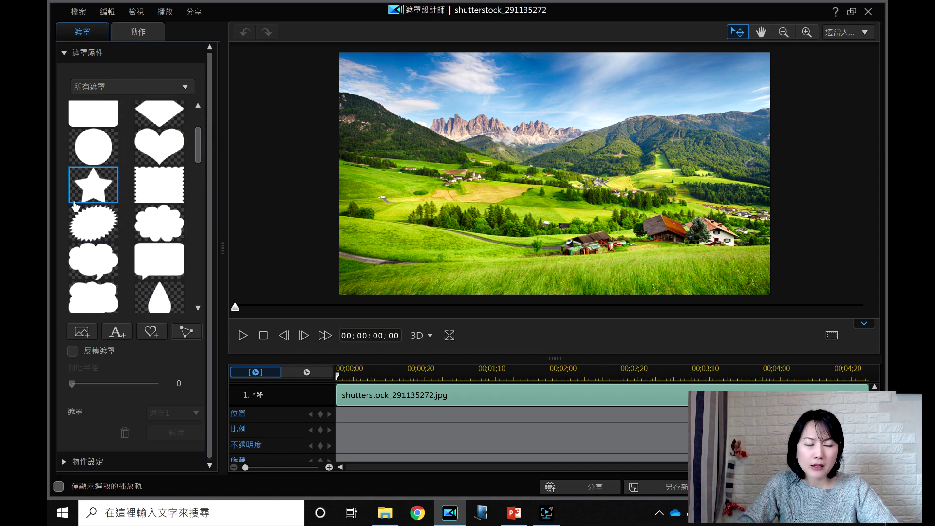
scroll(188, 169, up, 2)
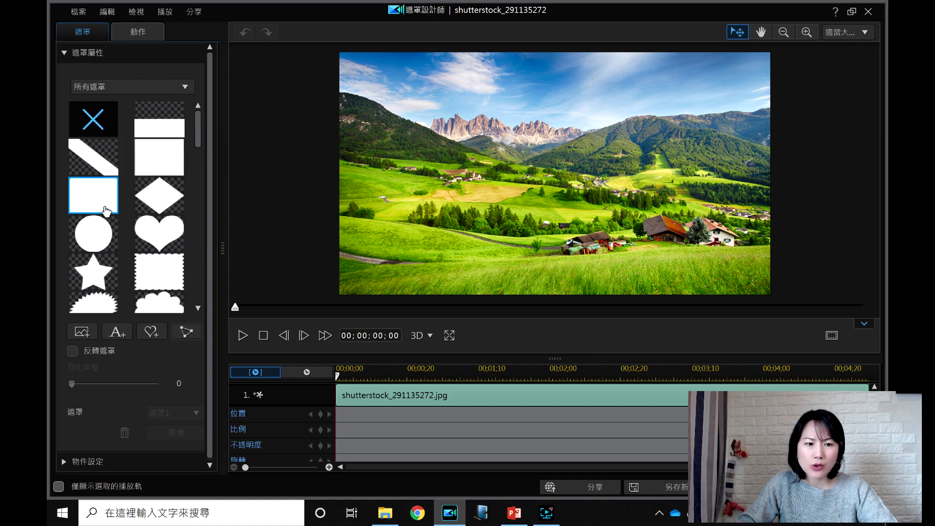
click(95, 232)
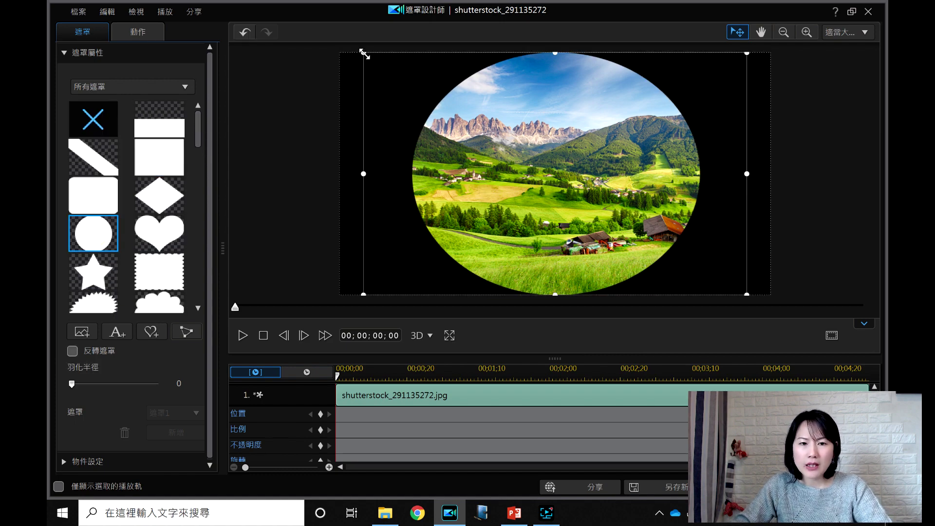
Shrink the circle mask to an evenly round shape over the right half of the landscape image and confirm the mask
drag(363, 53, 502, 138)
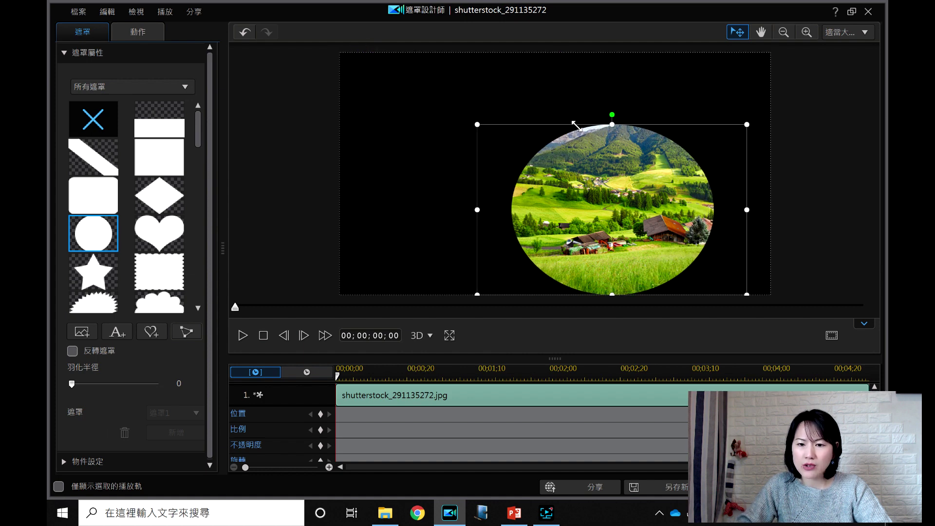
drag(616, 110, 613, 103)
drag(624, 189, 665, 151)
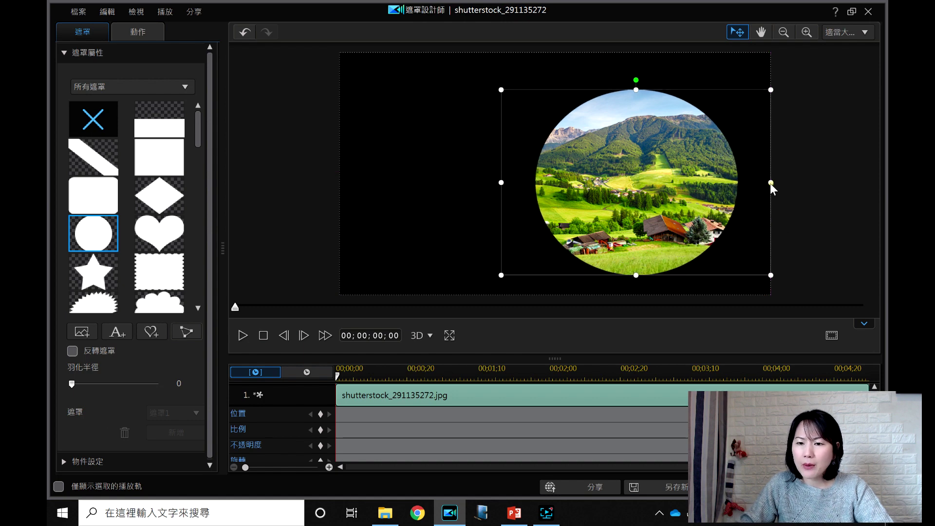
drag(771, 183, 746, 185)
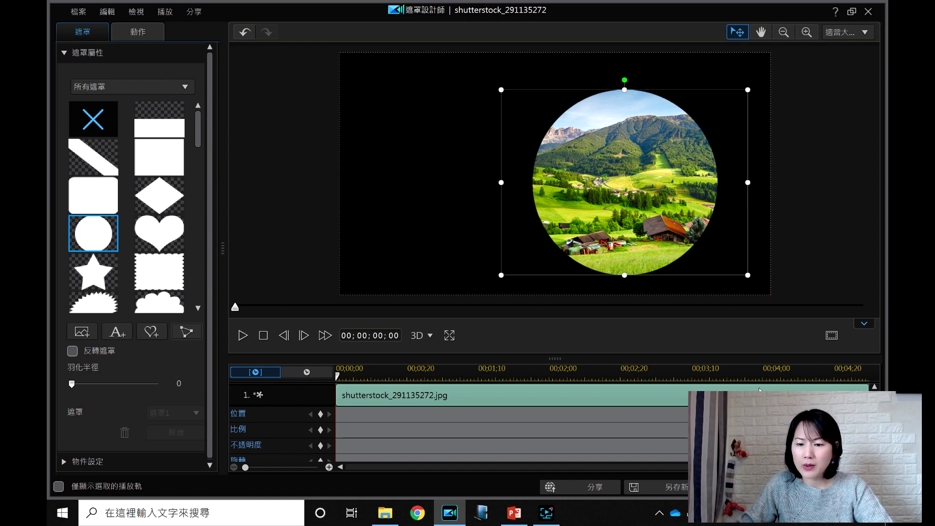
click(747, 486)
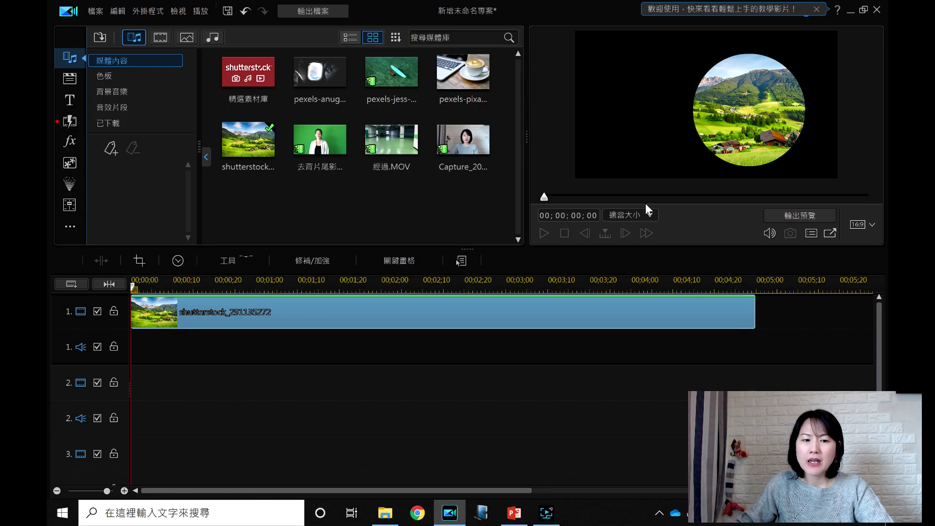
click(660, 139)
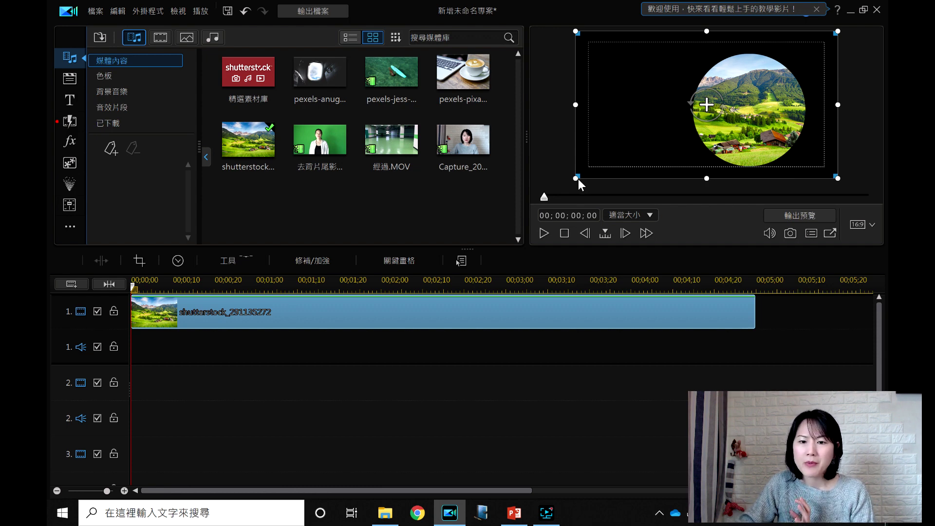
double_click(578, 179)
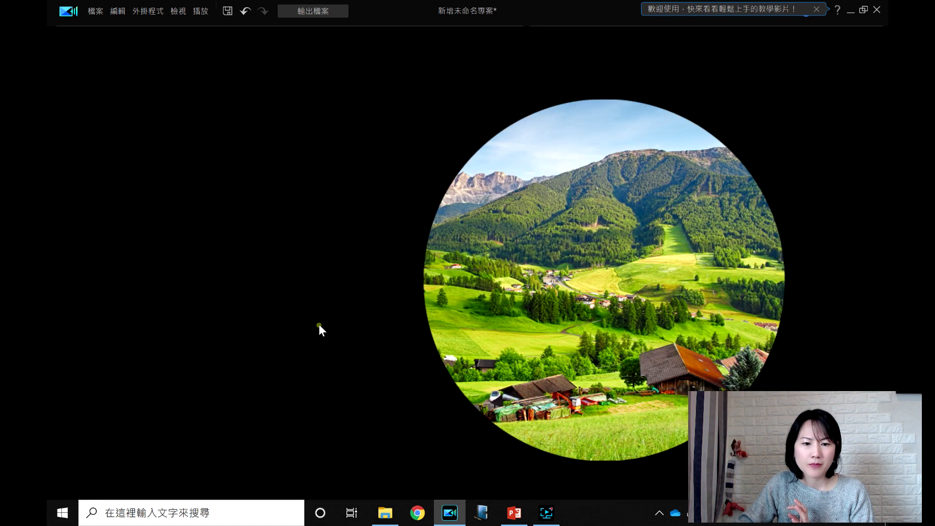
click(319, 323)
click(642, 504)
Scale the masked landscape clip down in the preview and move it slightly toward the lower right of the frame
click(350, 318)
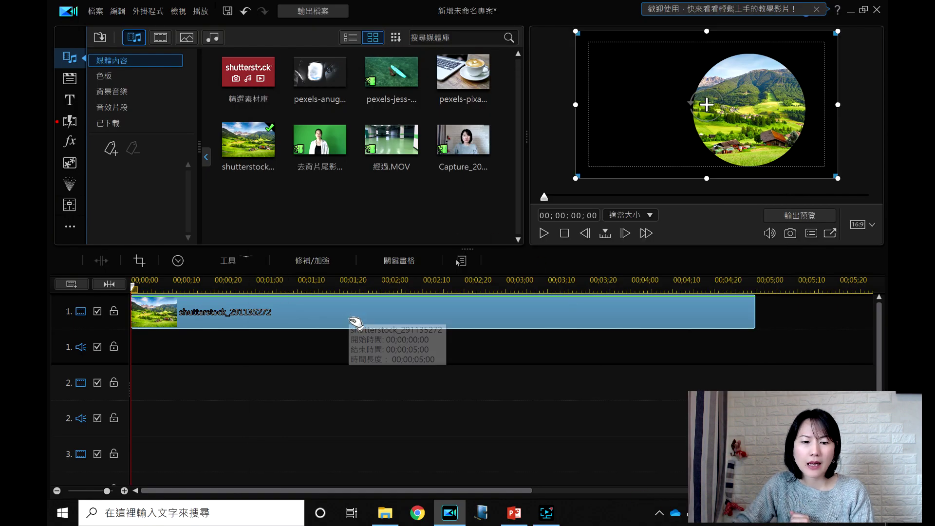
drag(575, 178, 671, 139)
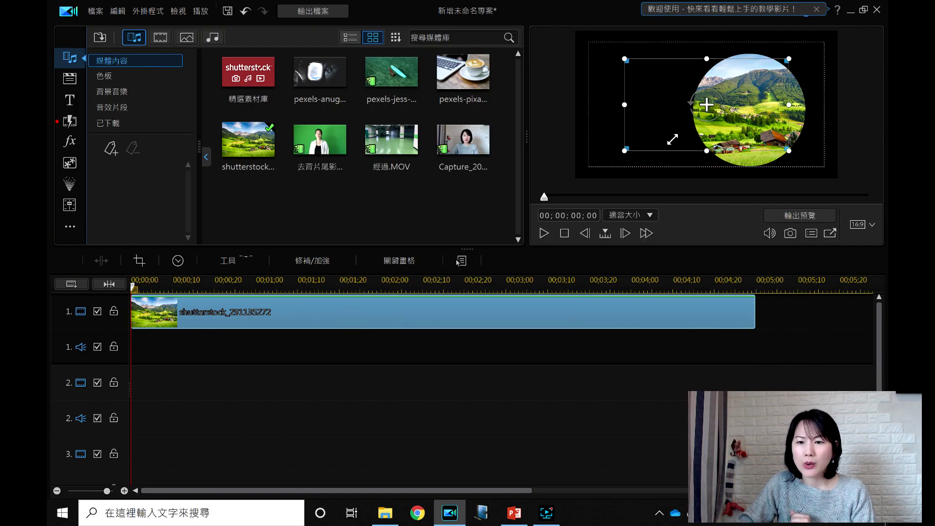
drag(737, 118, 763, 130)
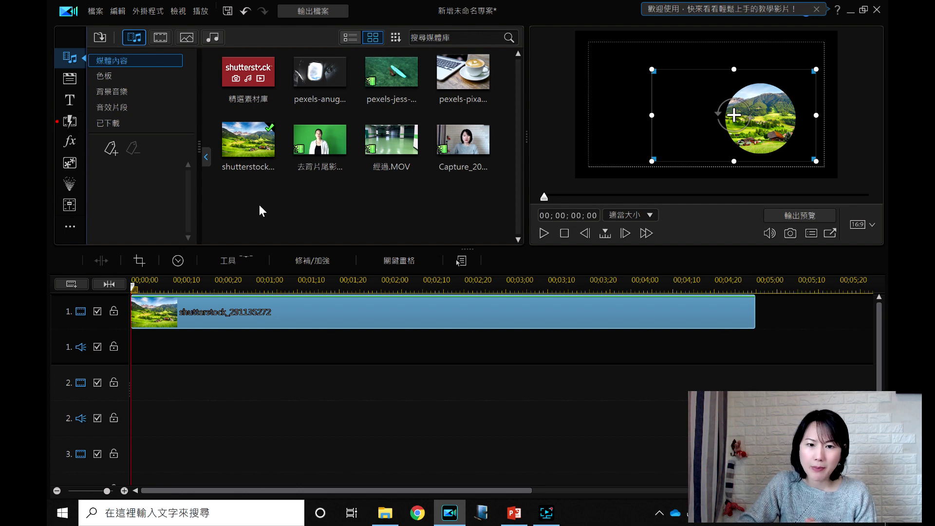
Move the masked landscape clip to video track 2 and place the pale yellow color board 255,255,165 on track 1 as background
click(138, 75)
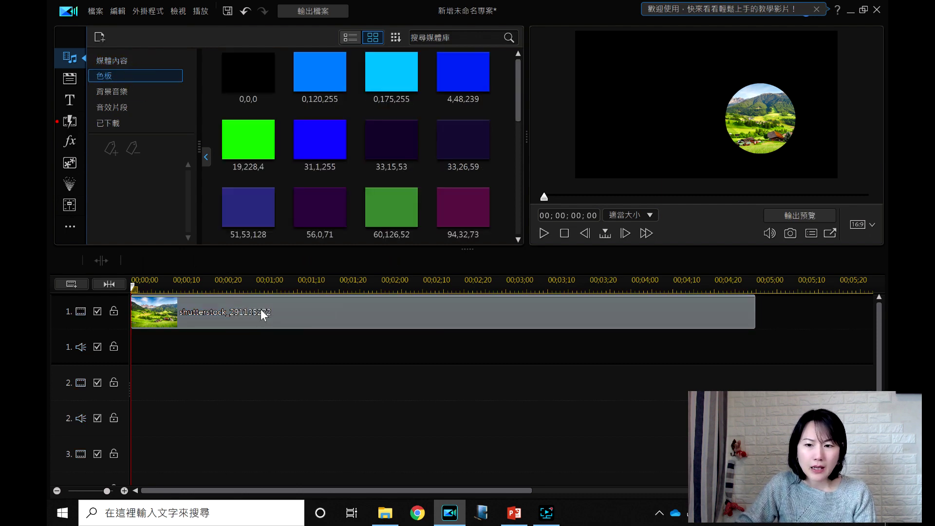
drag(259, 314, 244, 401)
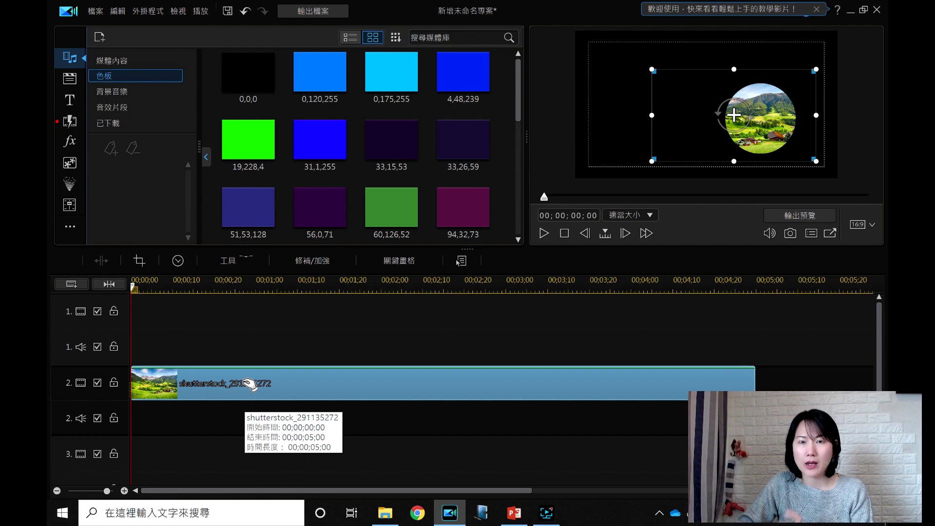
drag(515, 100, 516, 208)
drag(320, 206, 142, 312)
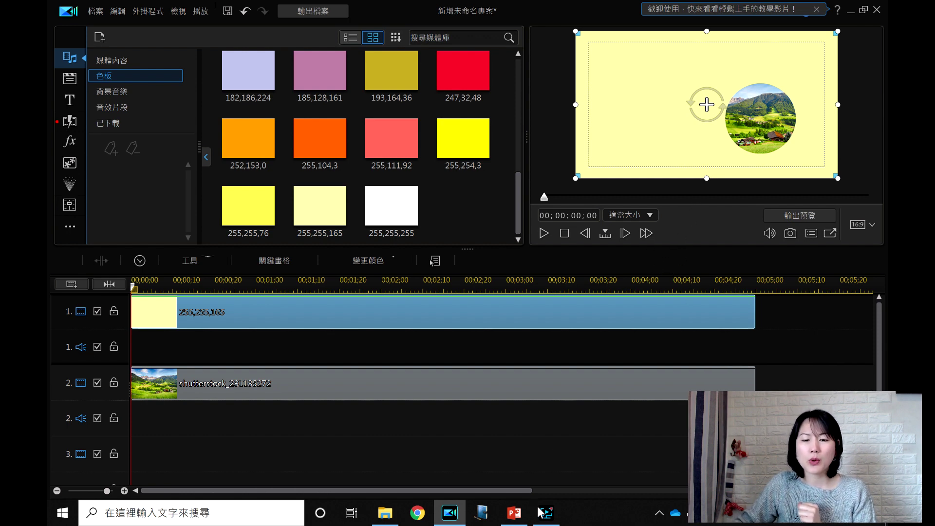
Switch to PowerPoint to view the following slide on linear and parallel masks (線性平行), then return to PowerDirector
click(514, 513)
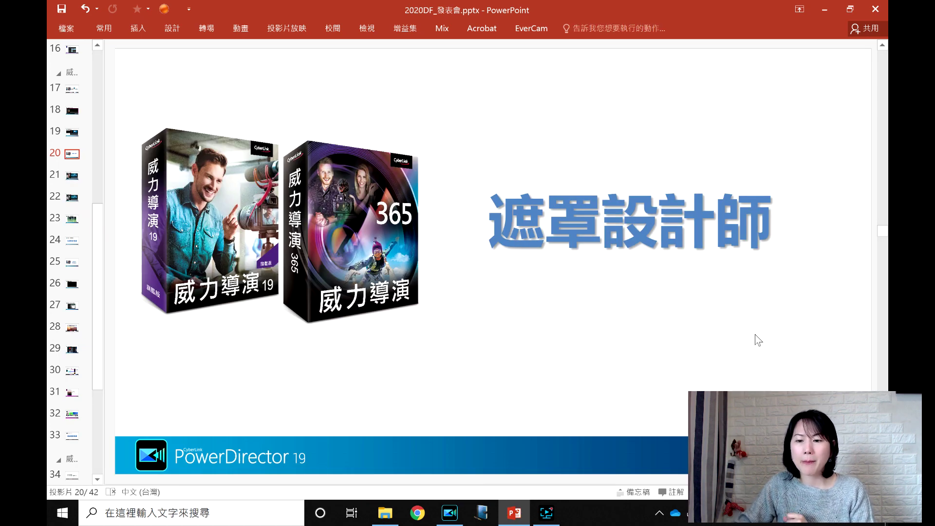
key(Page_Down)
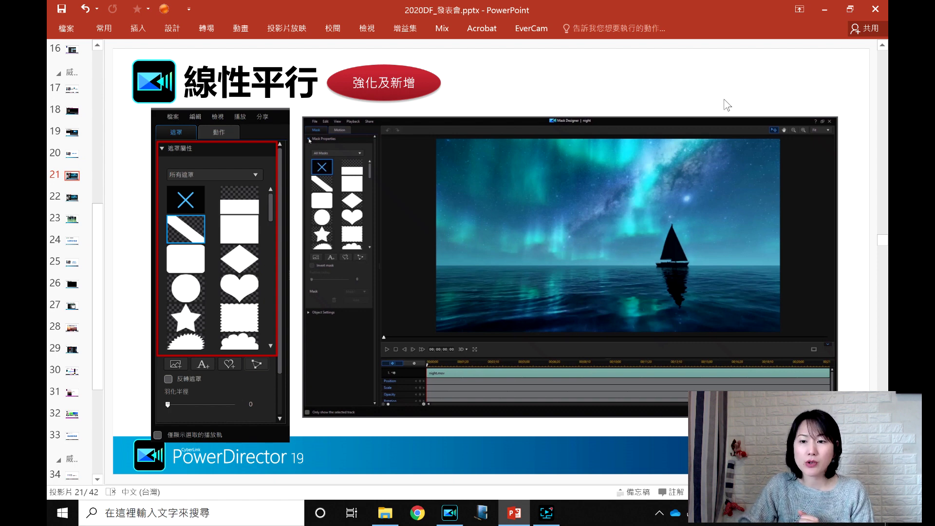
click(831, 15)
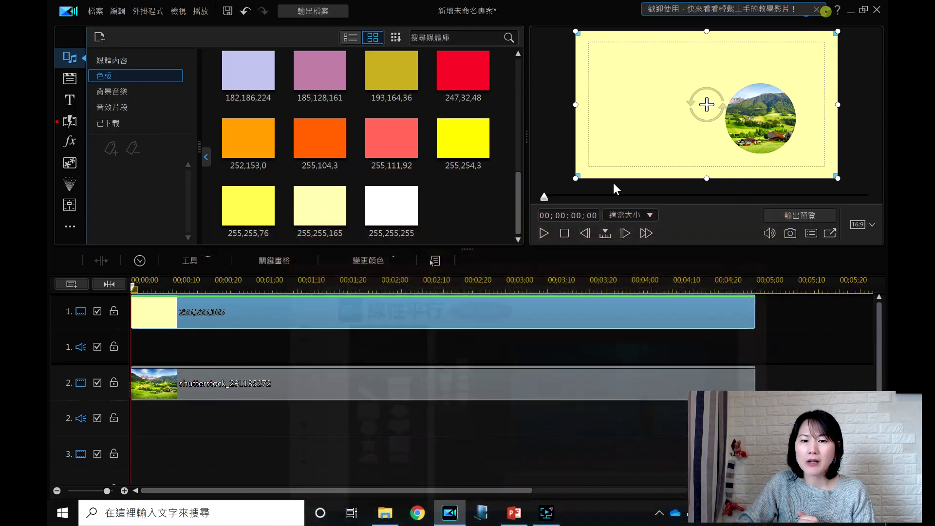
click(375, 382)
double_click(366, 397)
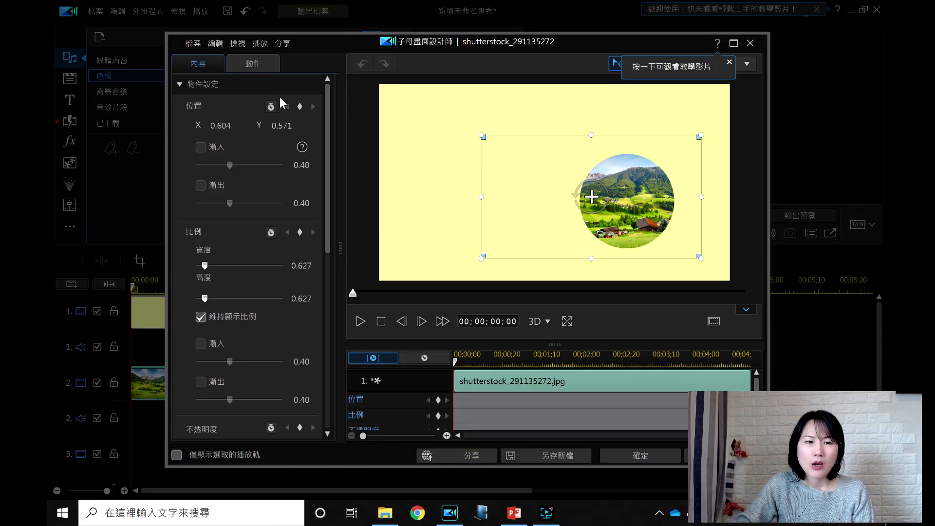
click(195, 87)
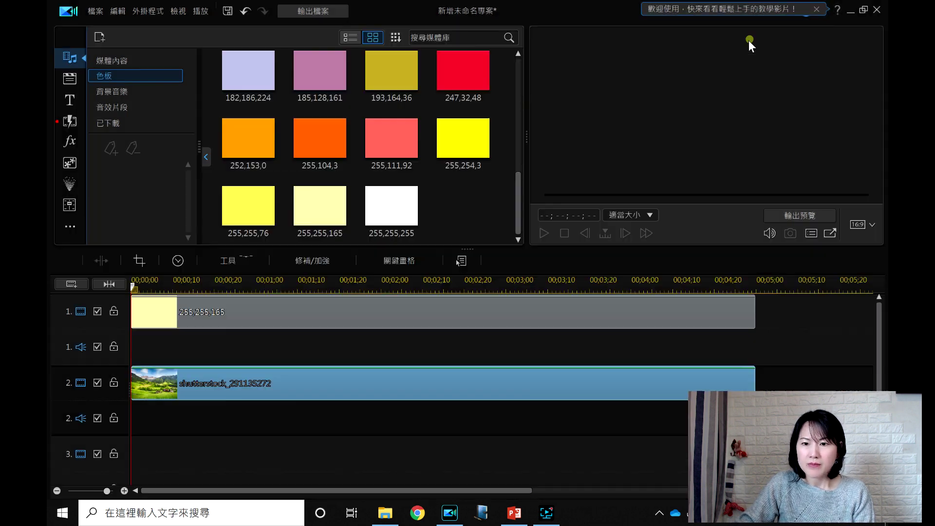
click(750, 43)
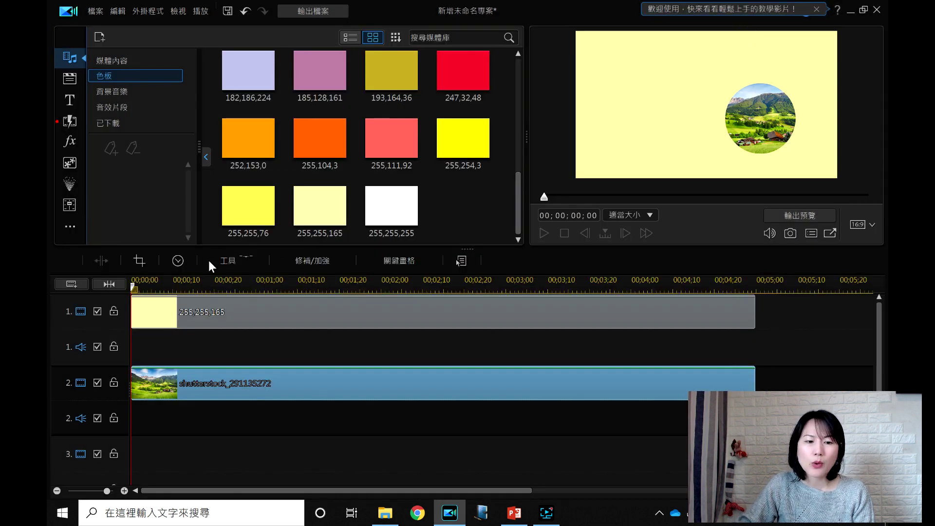
Try a widened diagonal parallel mask on the landscape clip in the Mask Designer, and exit without saving the changes
click(236, 261)
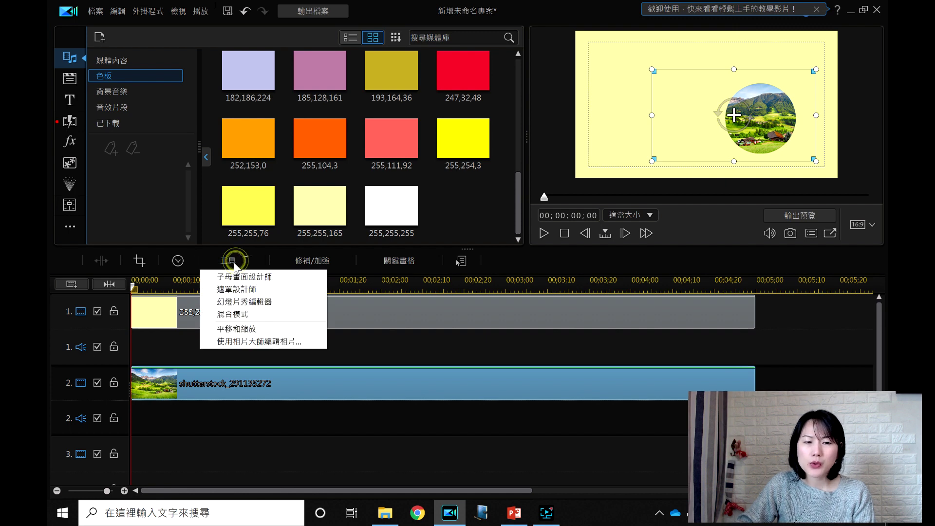
click(257, 291)
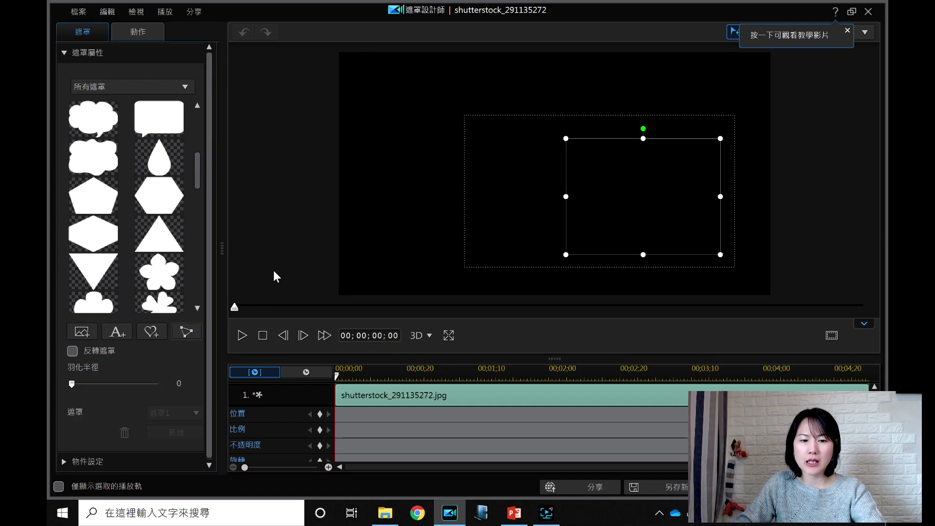
scroll(195, 173, up, 5)
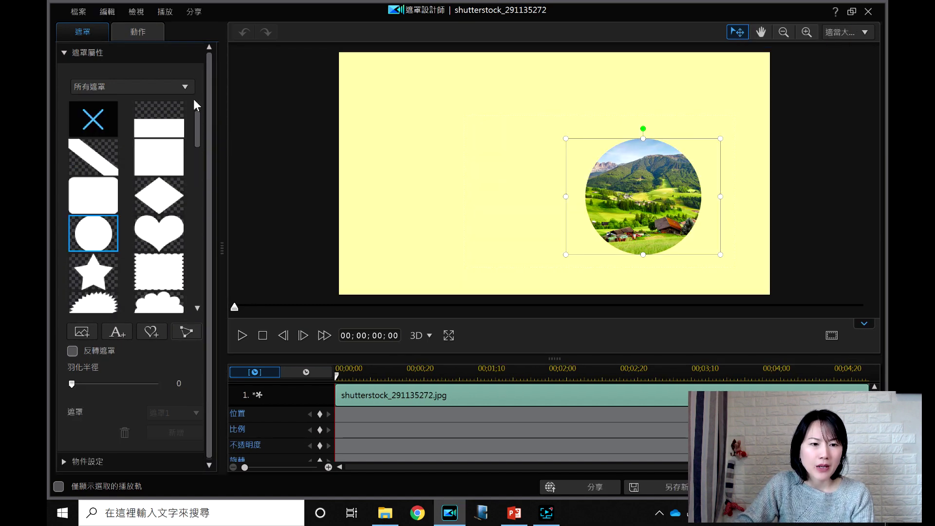
click(104, 163)
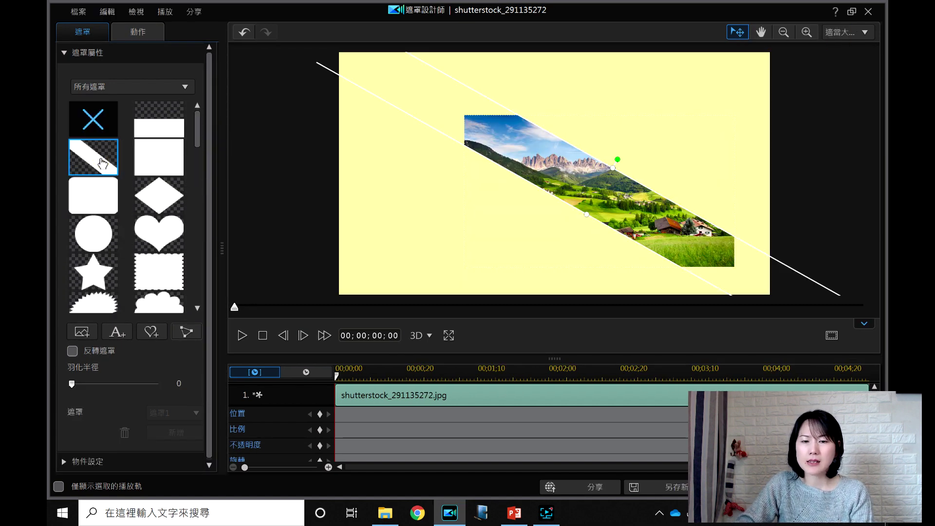
drag(586, 214, 567, 244)
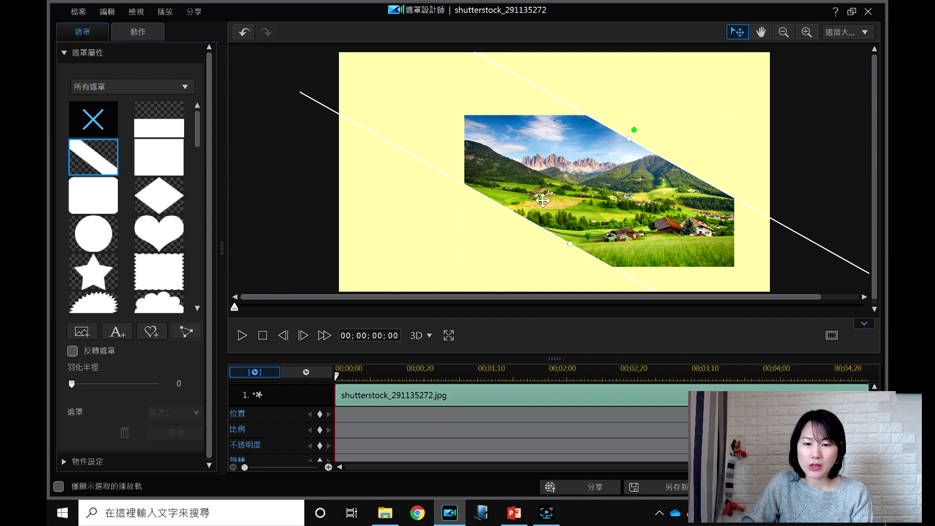
key(Escape)
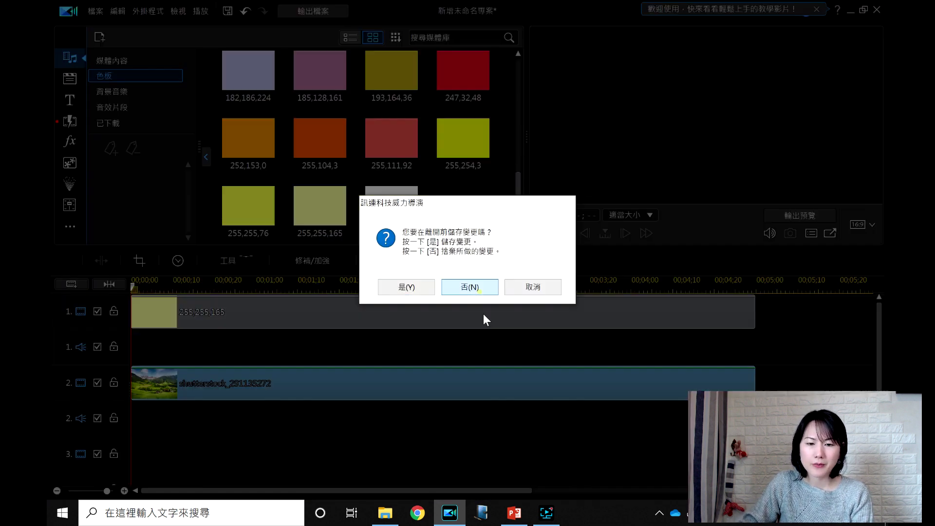
click(479, 288)
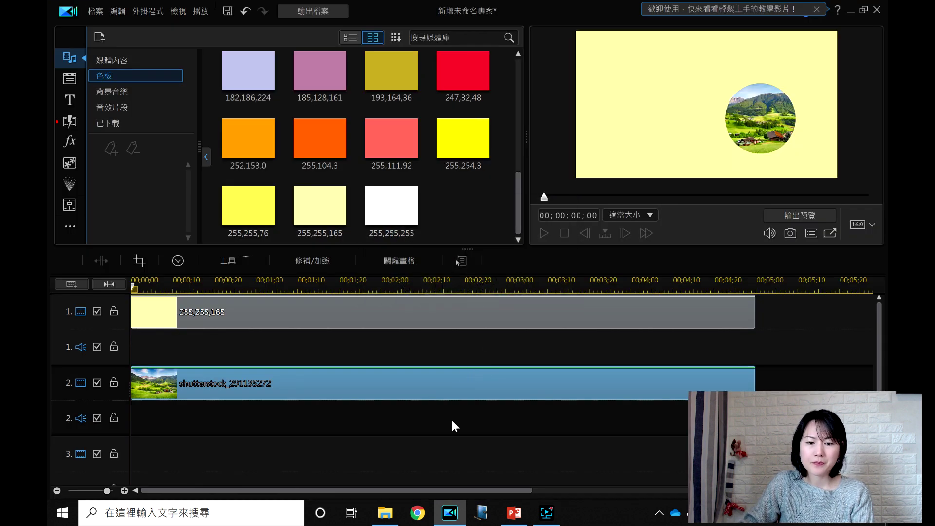
Remove the landscape clip from video track 2, leaving the pale yellow color board on track 1
click(449, 432)
click(384, 372)
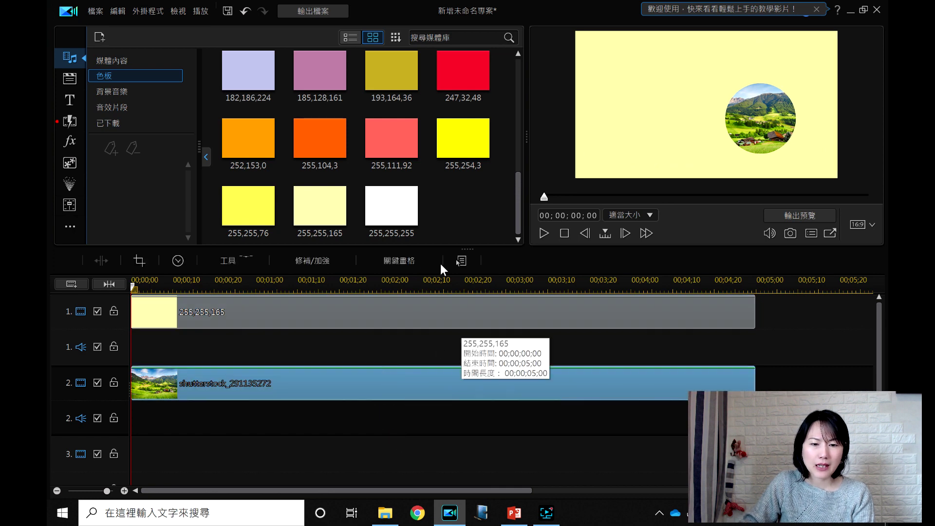
right_click(475, 270)
click(523, 296)
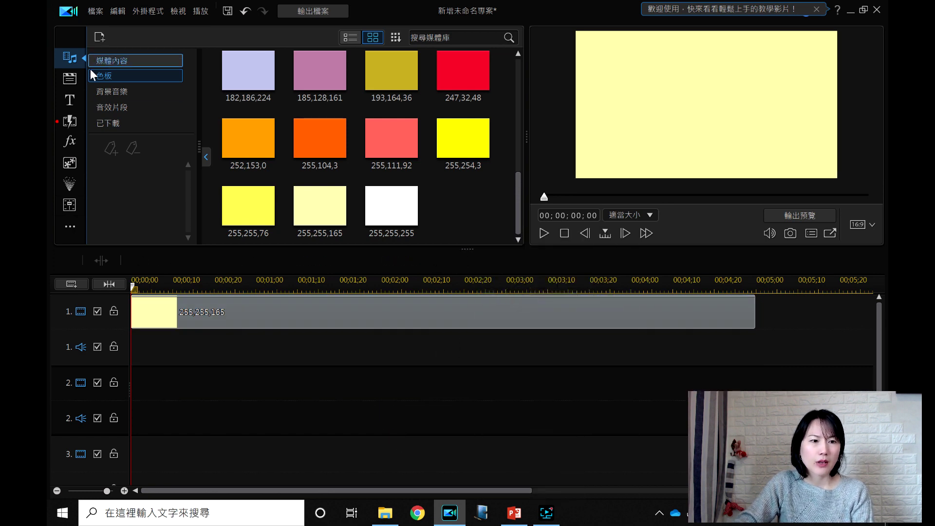
Preview the pexels-jess surfboard video from the media content library and place it at the start of track 2
click(107, 60)
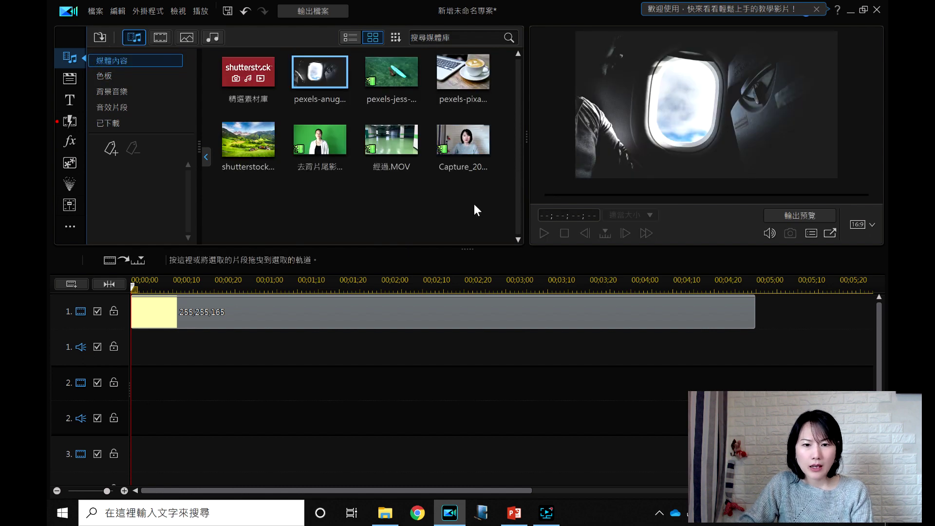
click(404, 83)
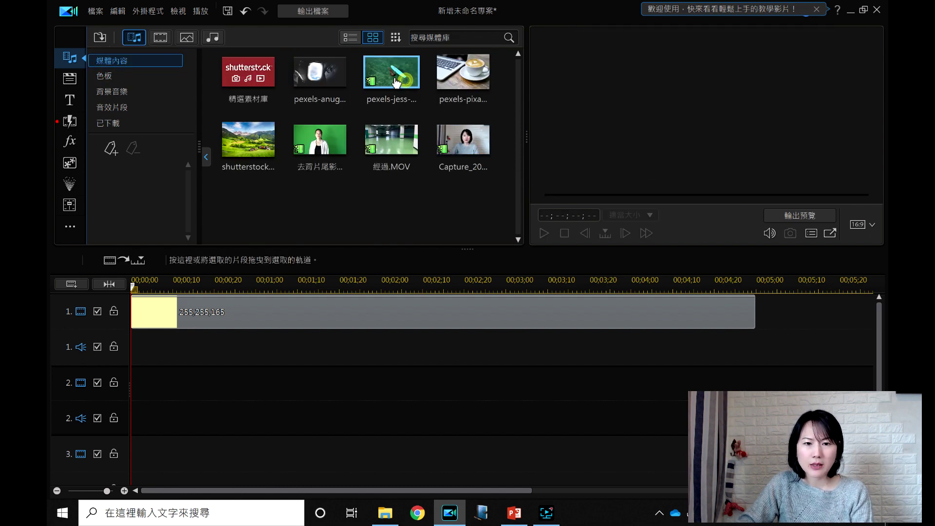
click(544, 233)
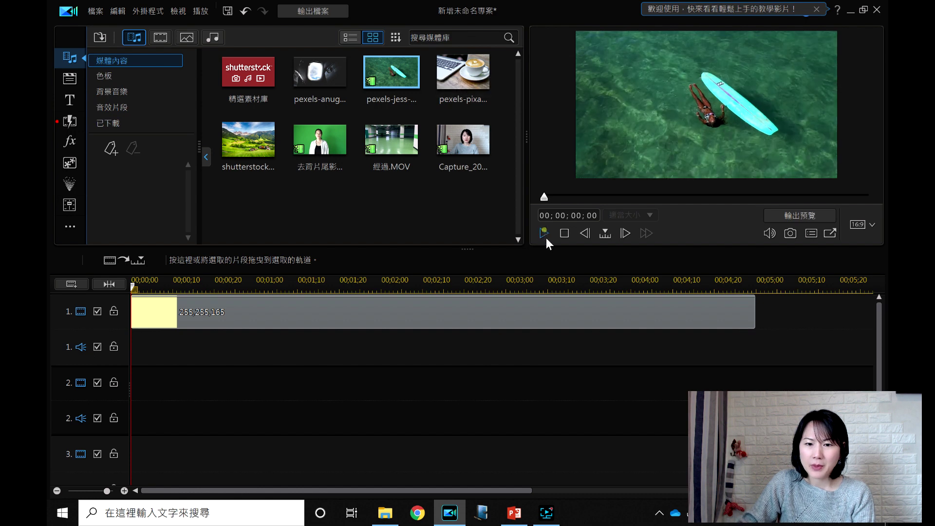
click(545, 233)
drag(392, 73, 132, 400)
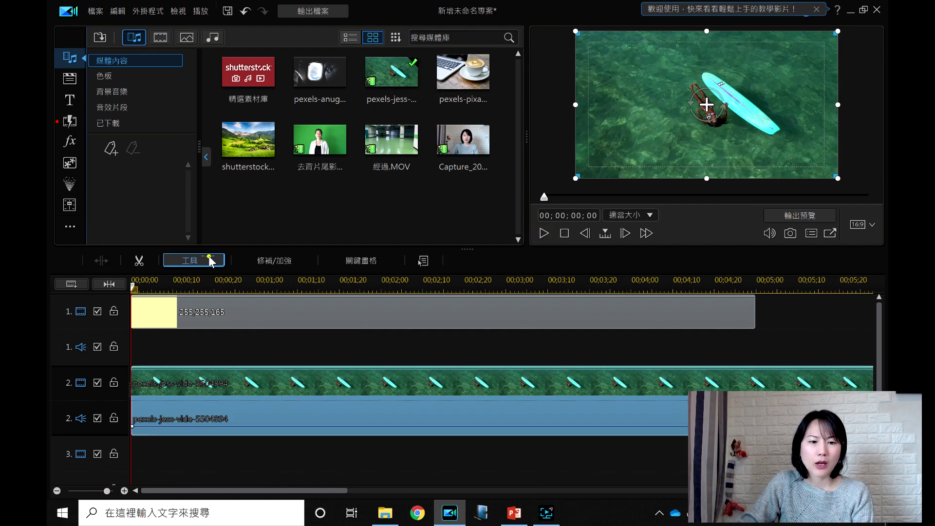
Apply a parallel mask to the surfboard video in the Mask Designer, widen the band around the whole surfboard, and preview the playback
click(188, 260)
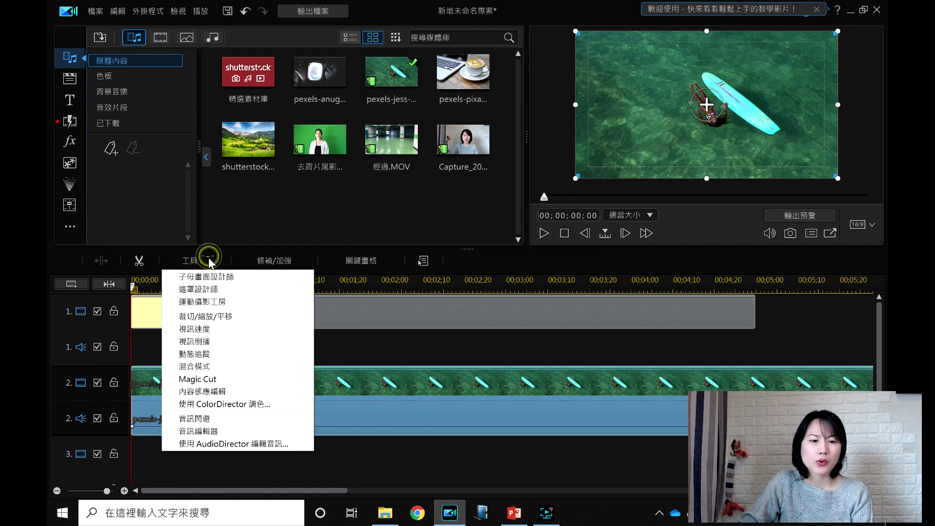
click(231, 290)
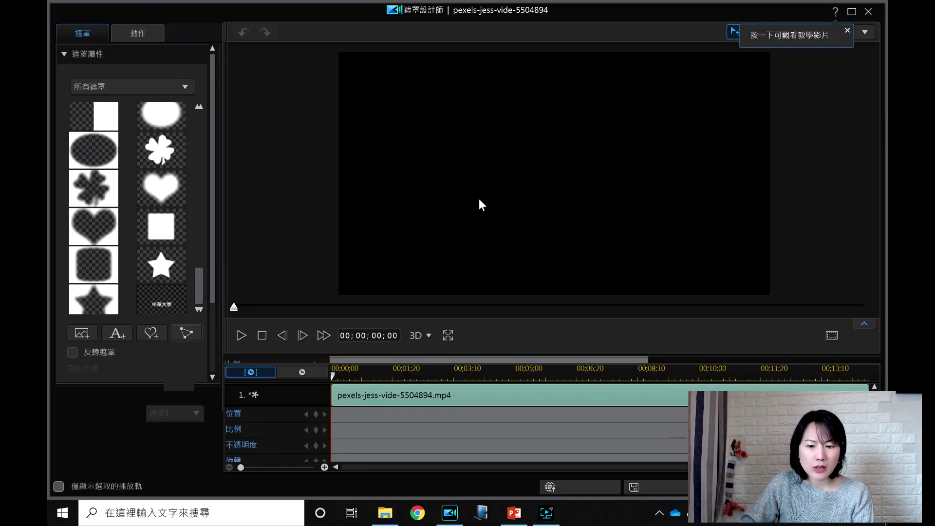
drag(198, 285, 198, 95)
click(88, 167)
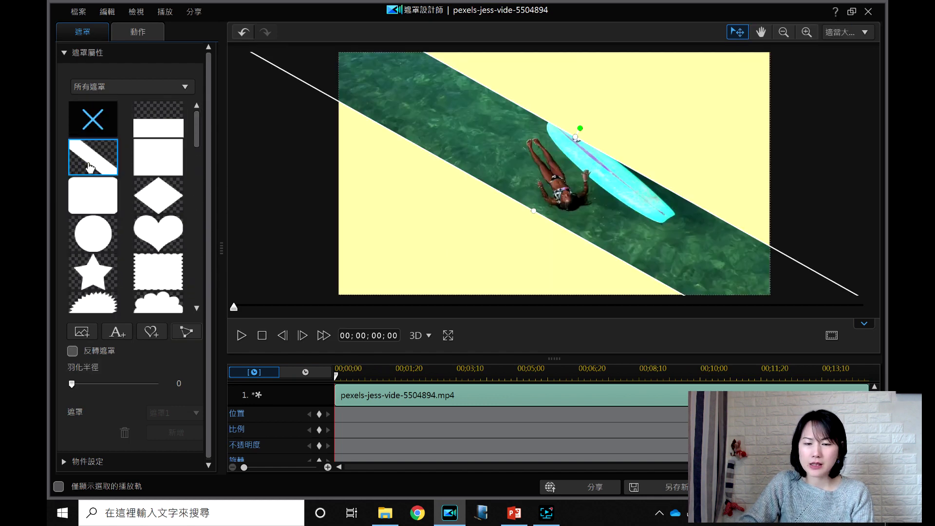
drag(579, 130, 584, 120)
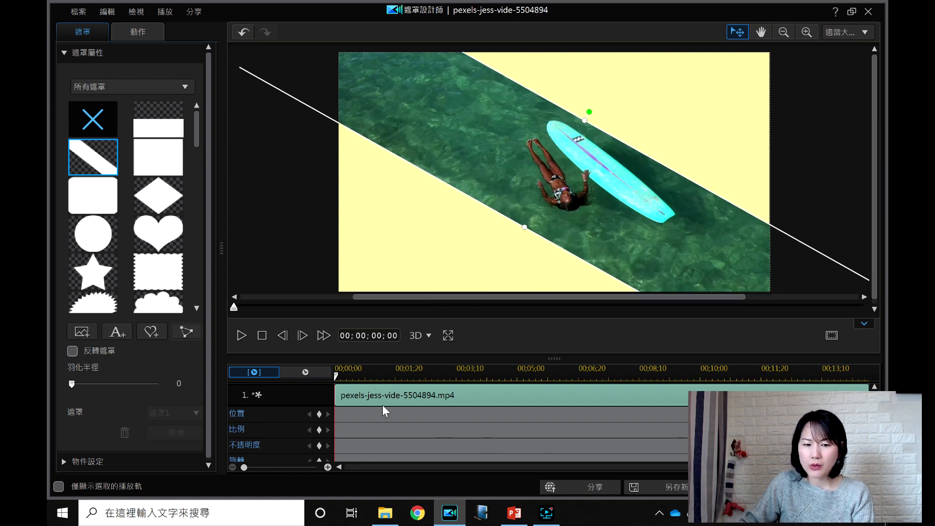
click(241, 335)
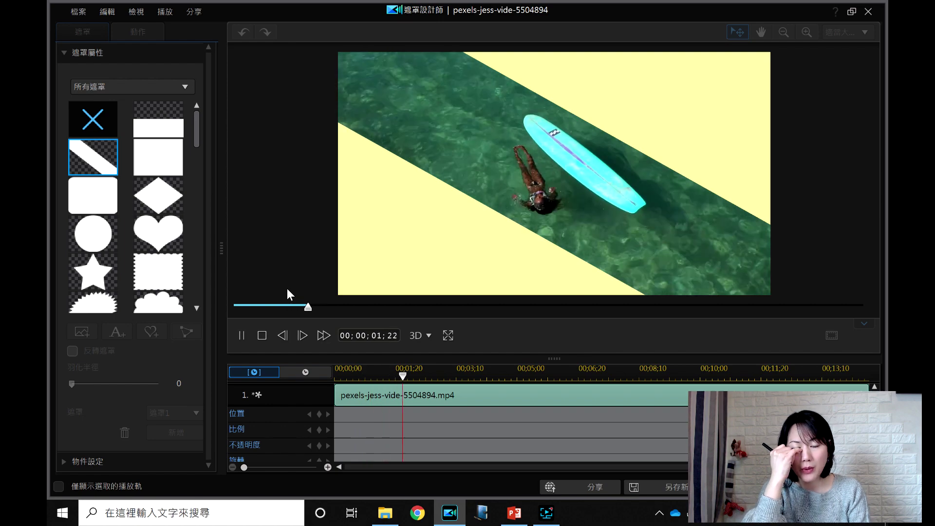
click(262, 335)
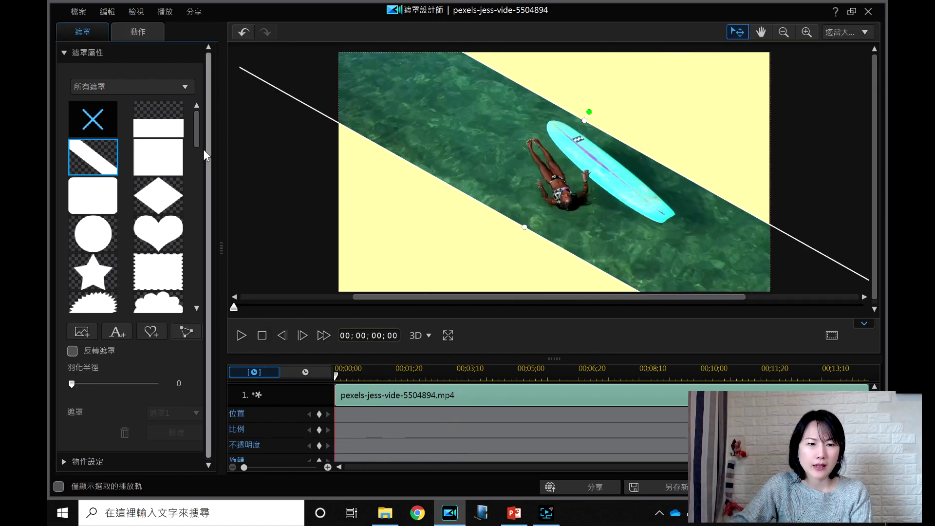
Try the linear mask on the surfboard video, rotate its edge to a steep diagonal, and exit without saving the changes
click(160, 121)
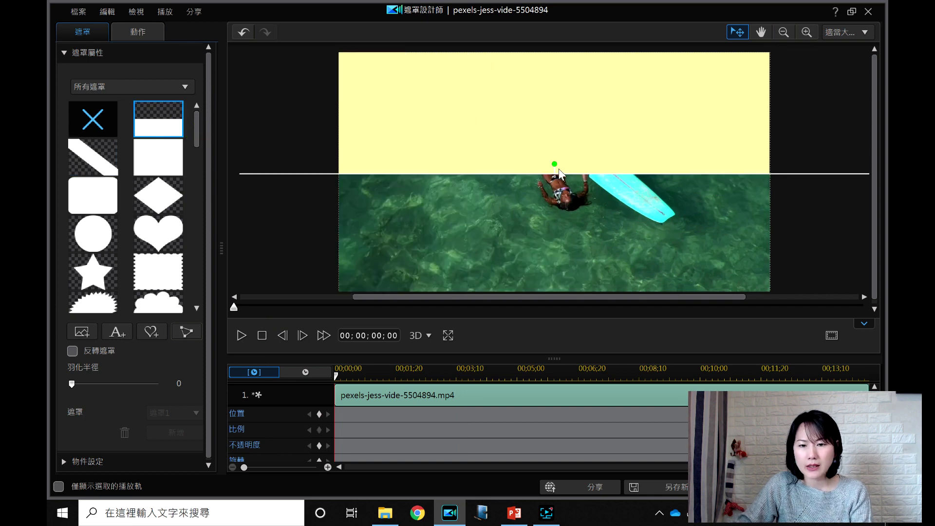
drag(554, 117, 560, 106)
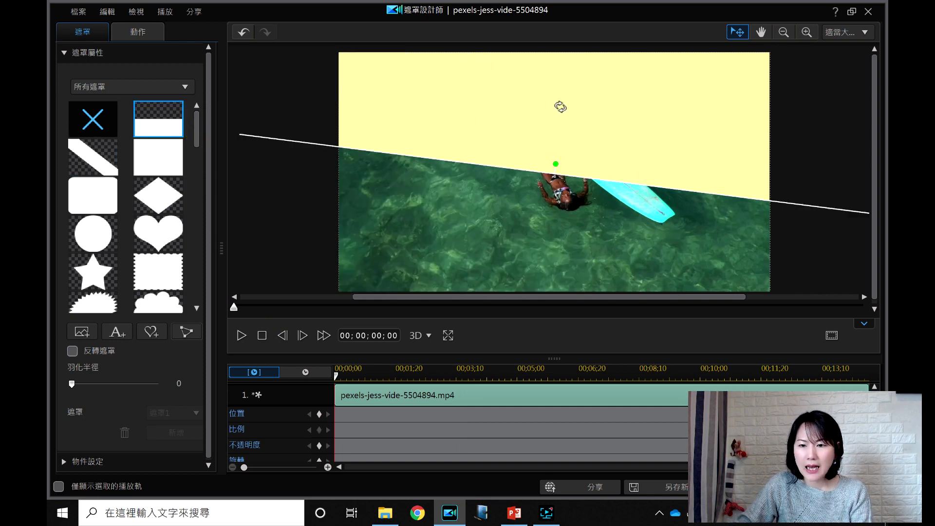
drag(568, 225, 504, 202)
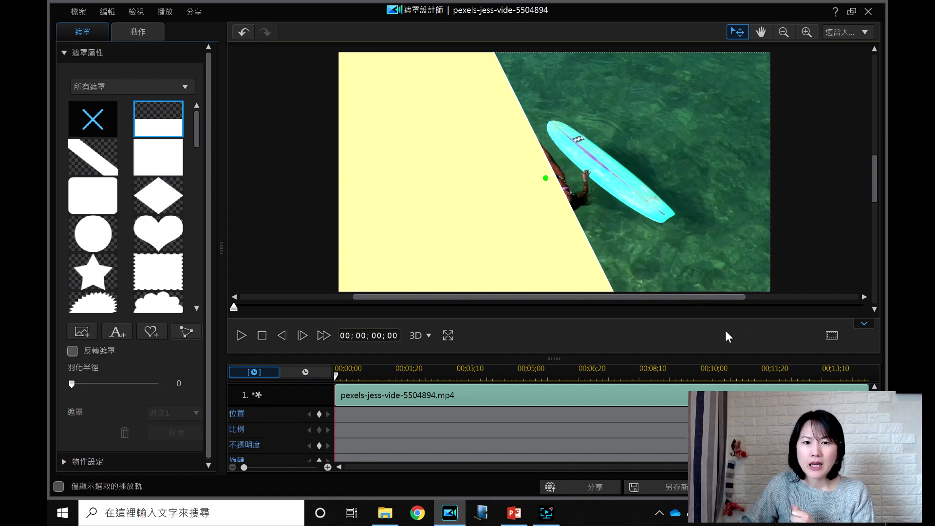
key(Escape)
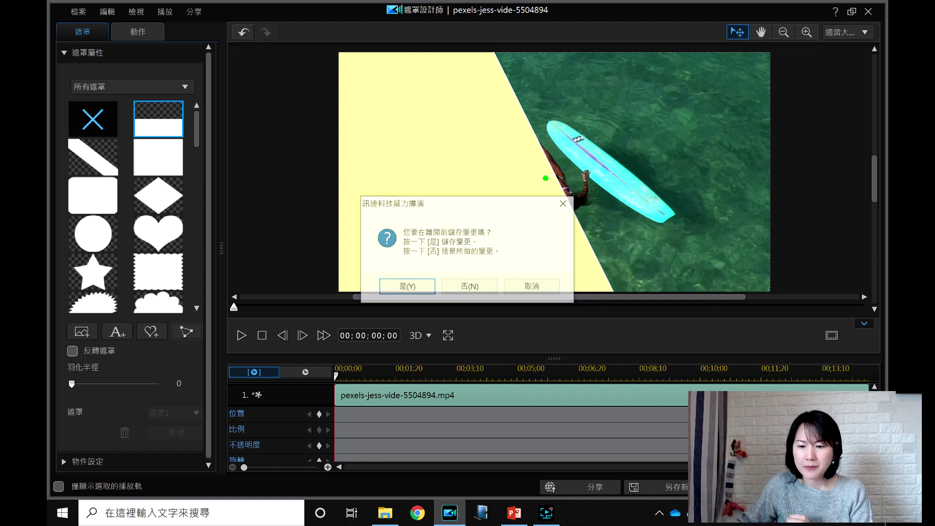
click(471, 287)
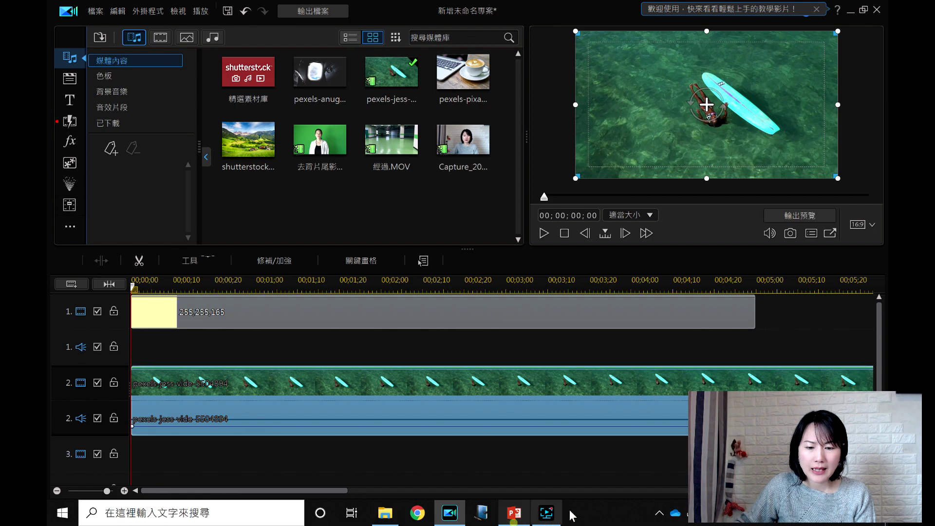
Switch to PowerPoint, go to the selection mask slide (選取遮罩), play its demo video and pause it on the coffee cup scene
key(alt+Tab)
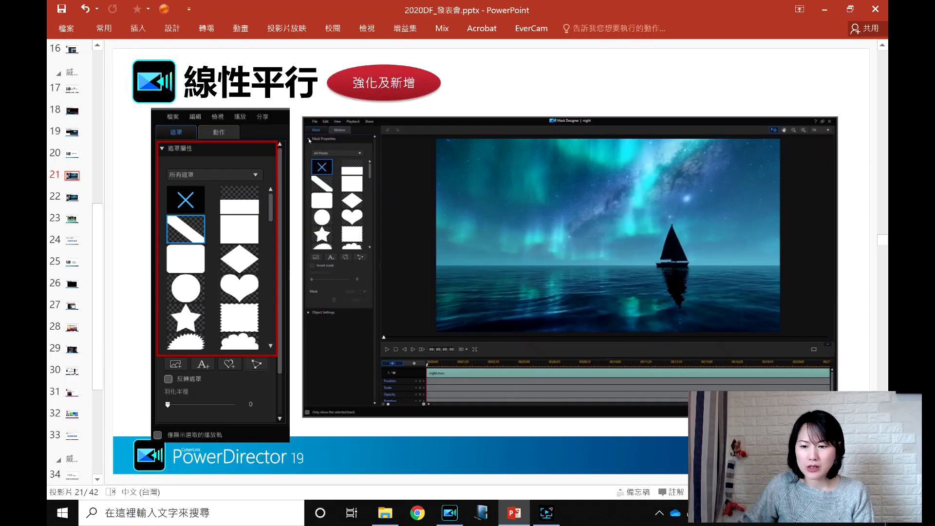
key(Page_Down)
click(325, 438)
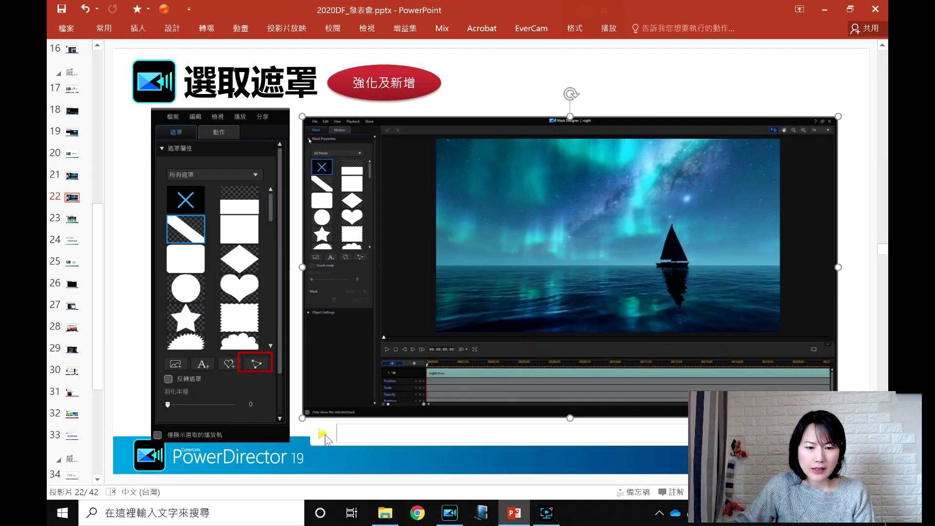
click(325, 437)
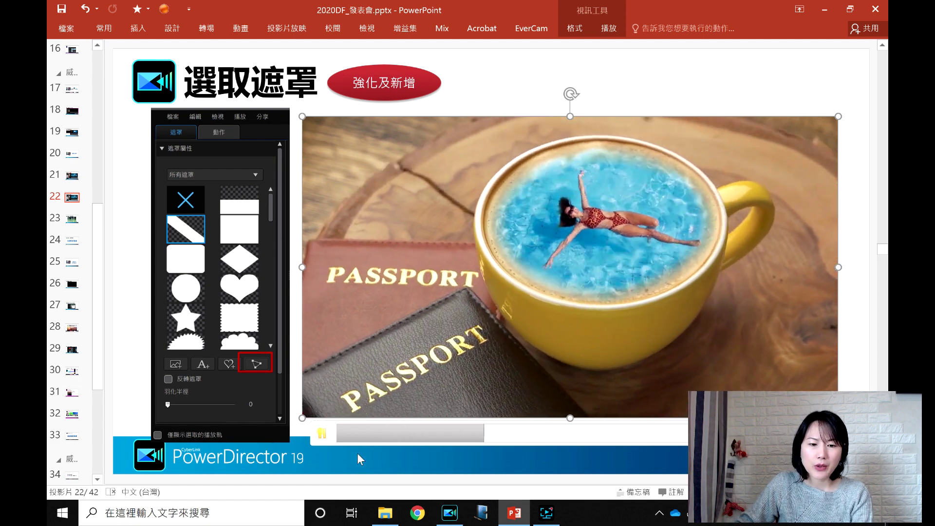
click(542, 319)
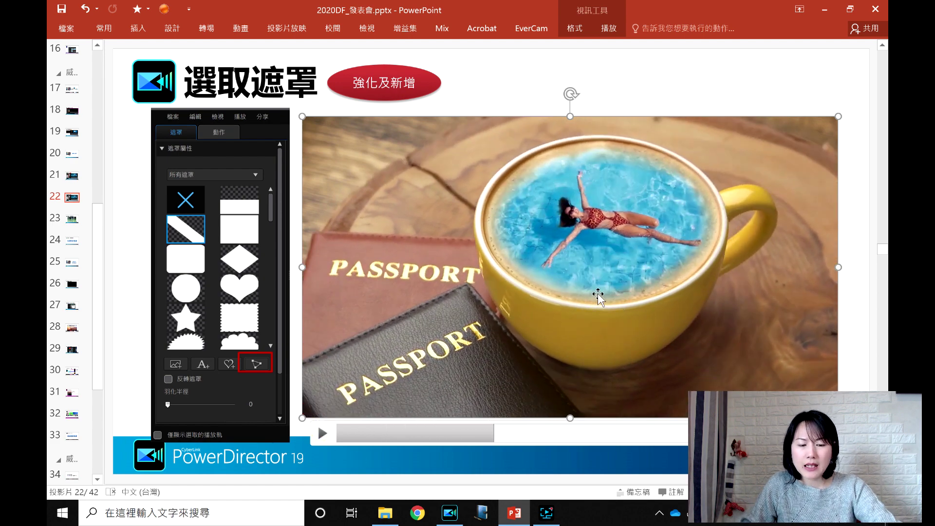
Mark the selection mask tool and the coffee cup picture on the slide with red ink, clear the marks, and return to PowerDirector
mouse_move(535, 291)
mouse_down()
mouse_move(589, 260)
mouse_move(580, 263)
mouse_up()
mouse_move(267, 330)
mouse_down()
mouse_move(278, 381)
mouse_move(294, 362)
mouse_move(455, 283)
mouse_move(413, 281)
mouse_up()
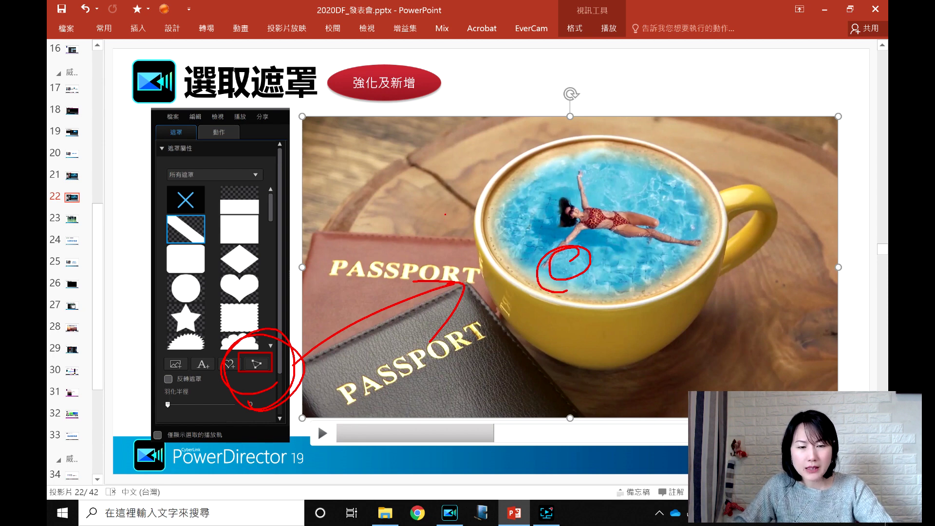
key(Escape)
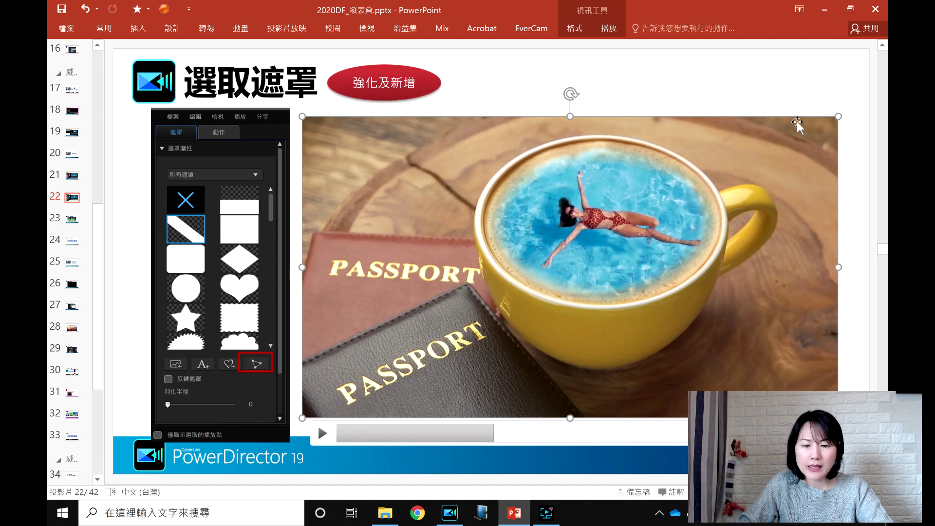
key(alt+Tab)
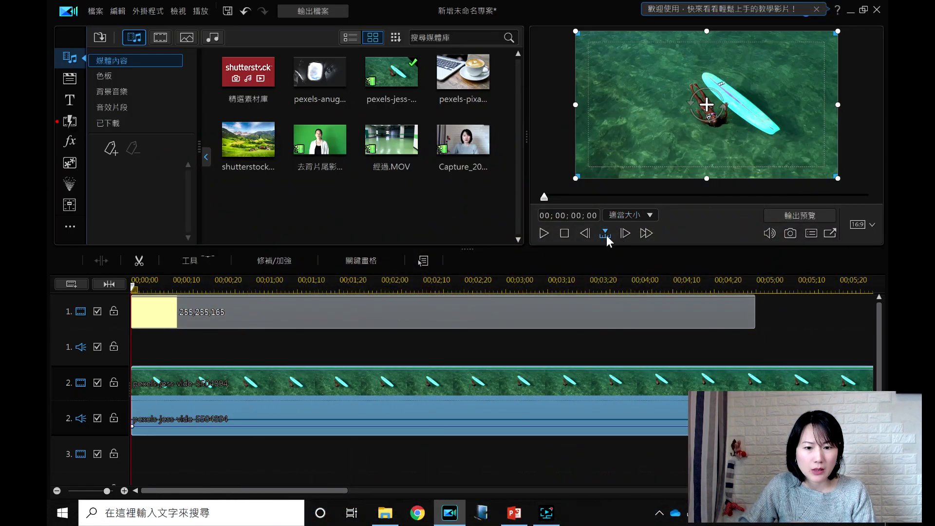
Select all clips on the timeline and delete them, including the color board and the surfboard video
click(429, 463)
key(ctrl+a)
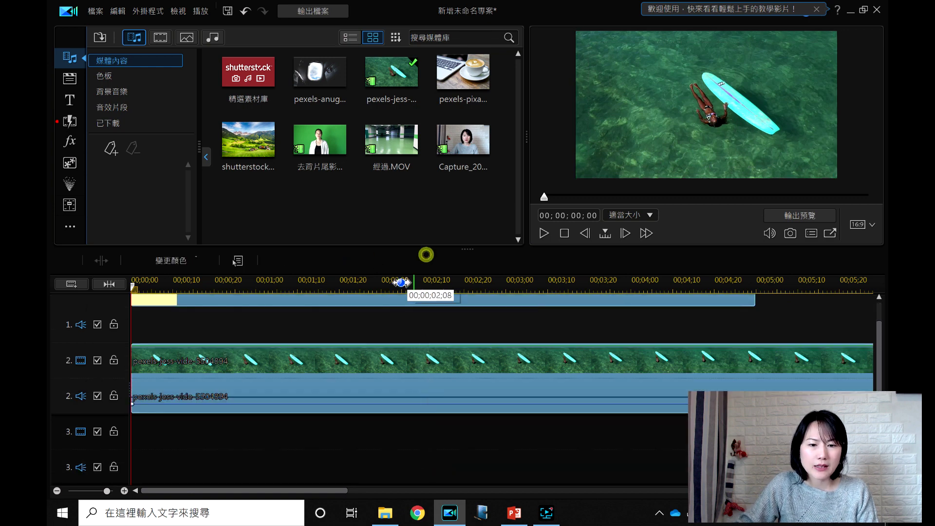
click(246, 259)
click(329, 206)
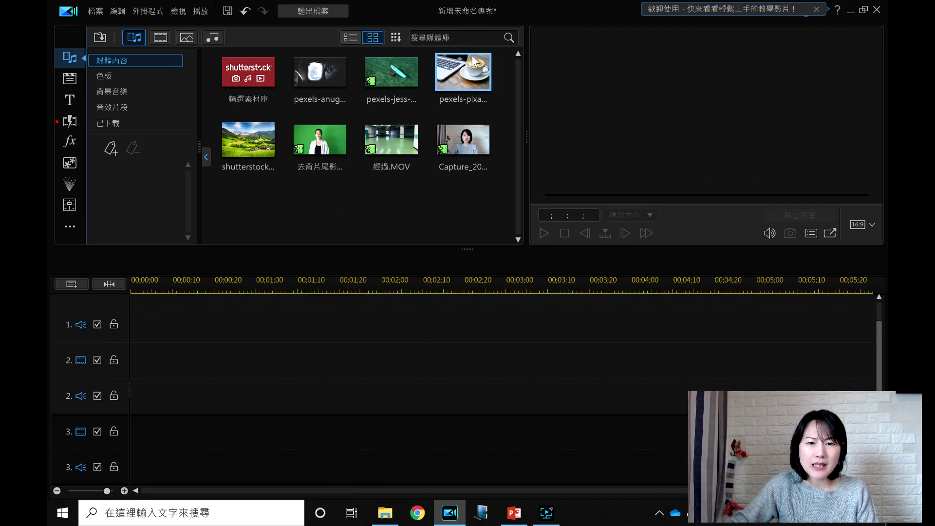
Place the pexels-pixabay coffee cup photo at the start of track 1 and stretch it sideways to fill the frame
drag(477, 71, 102, 317)
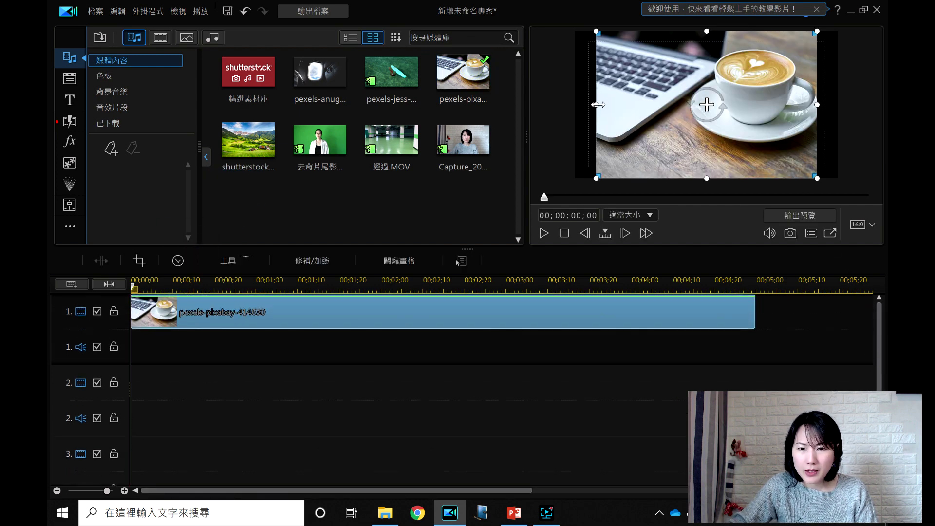
click(838, 114)
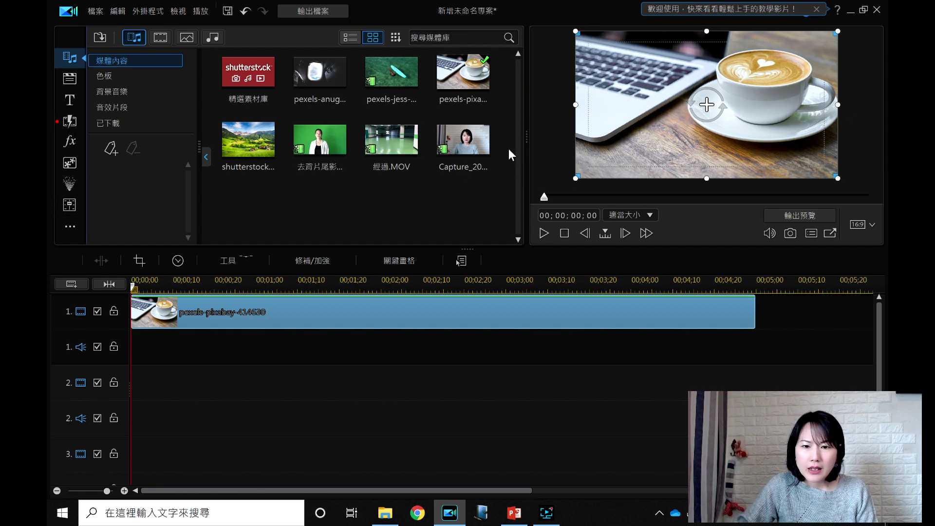
Add the pexels-jess surfboard video at the start of track 2, shrink it and position it over the coffee surface in the cup
drag(393, 81, 120, 394)
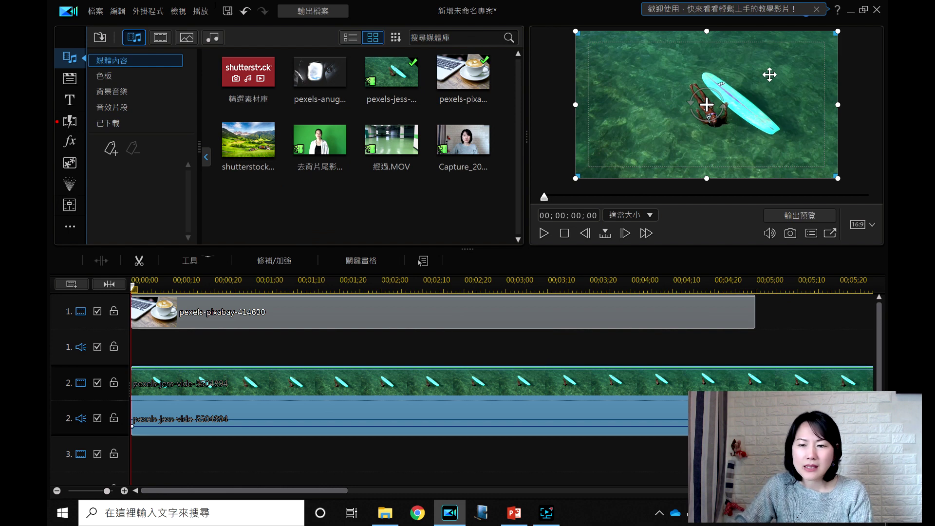
drag(574, 180, 636, 144)
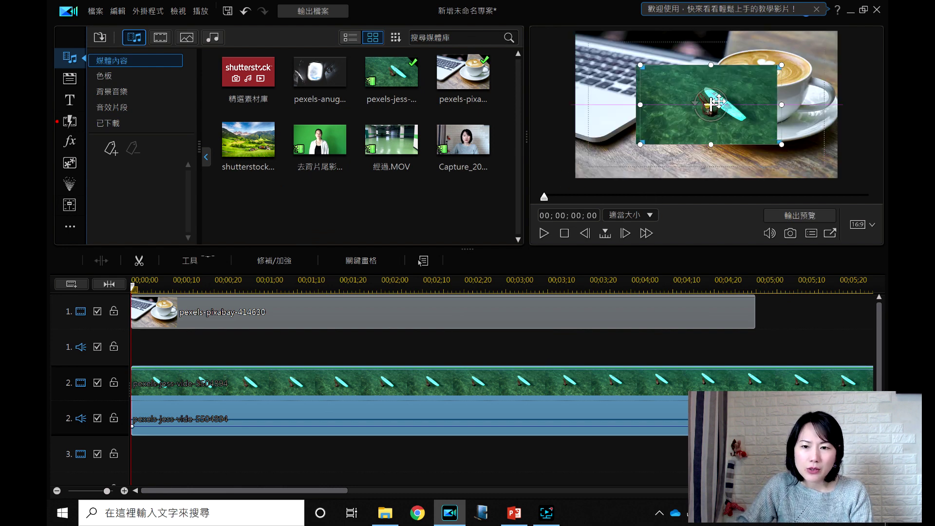
drag(711, 98, 767, 72)
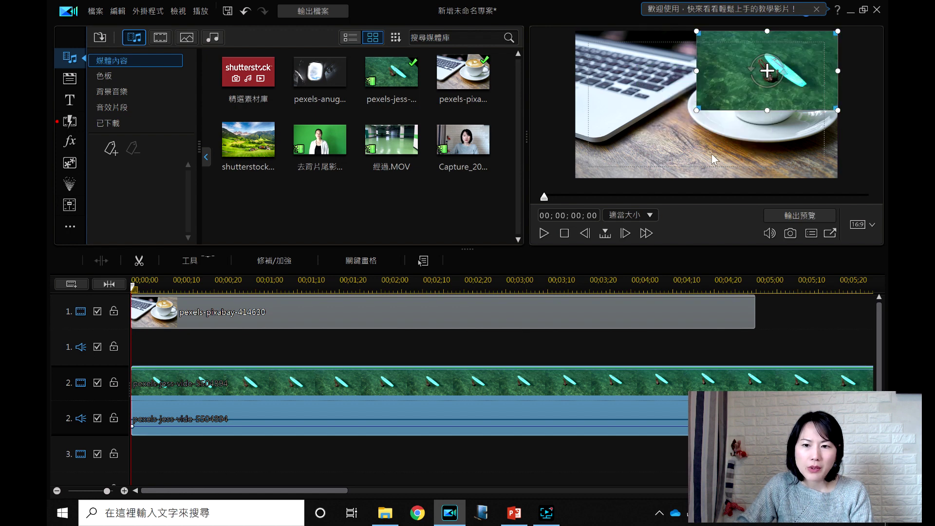
drag(697, 111, 721, 101)
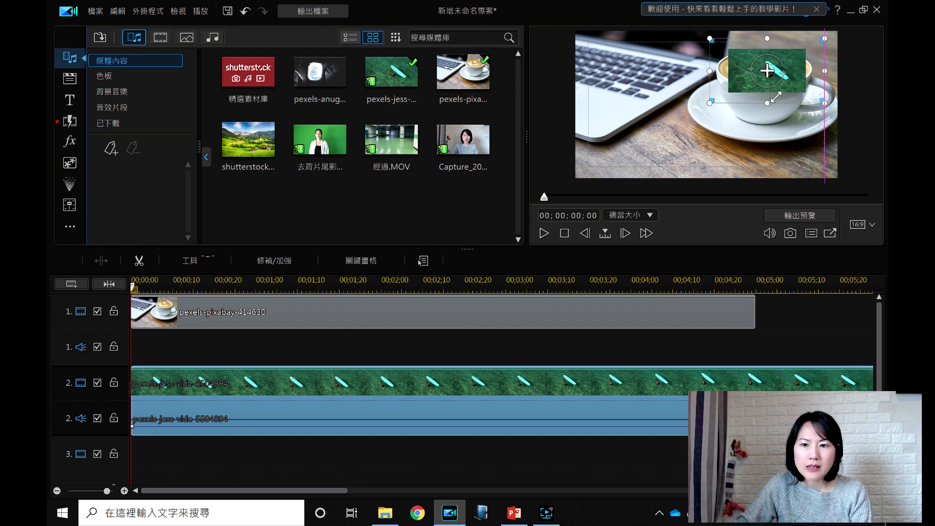
drag(775, 97, 773, 96)
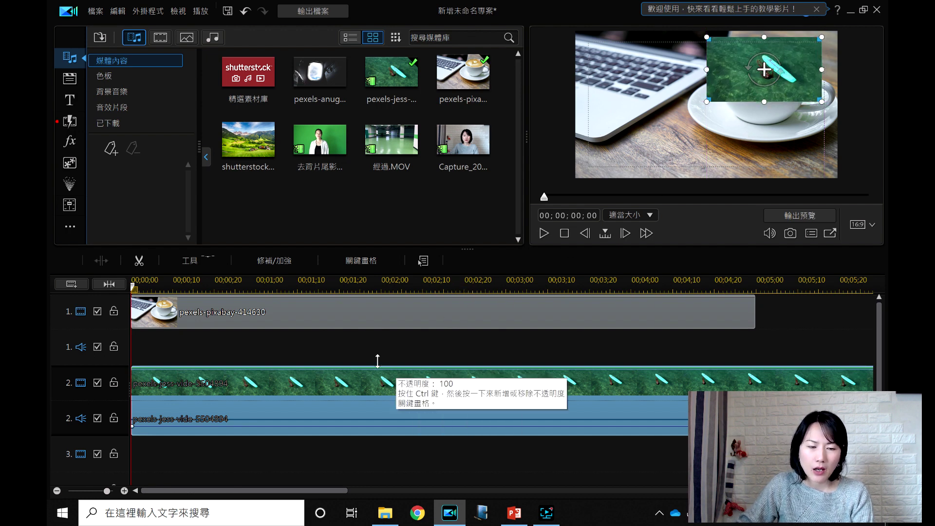
Open the surfboard clip in the Mask Designer and start a custom selection mask
click(202, 265)
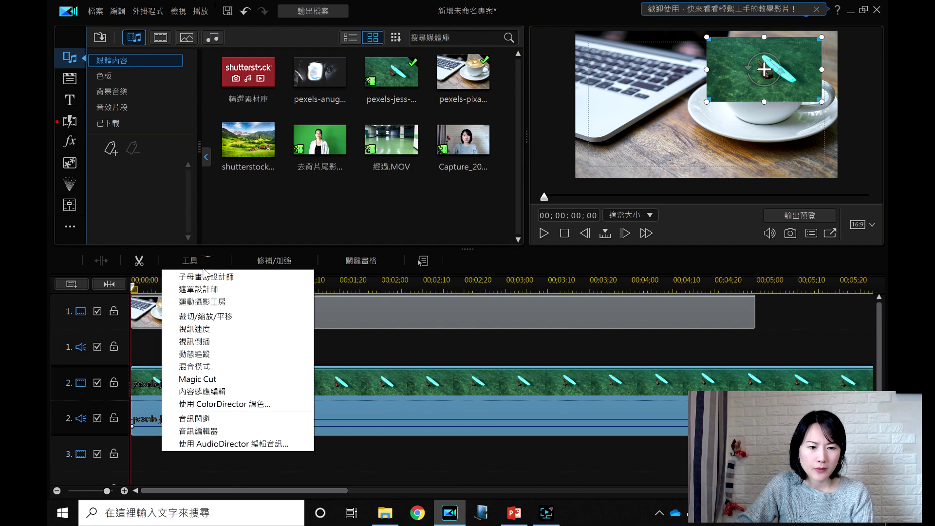
click(352, 258)
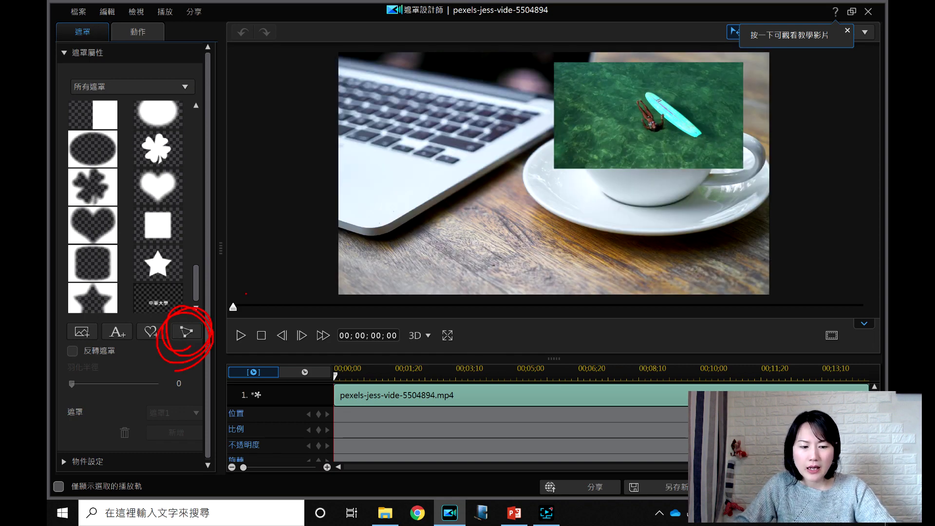
click(186, 331)
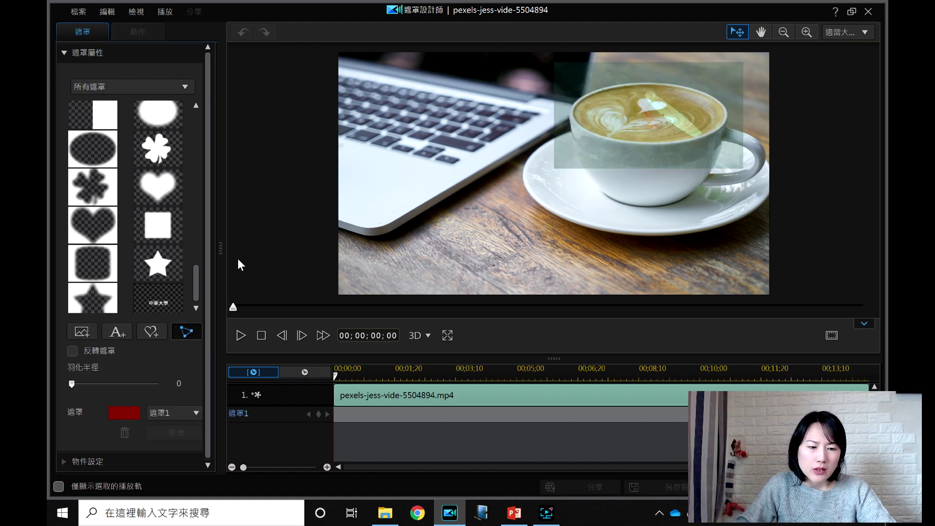
scroll(210, 283, down, 1)
drag(196, 287, 196, 289)
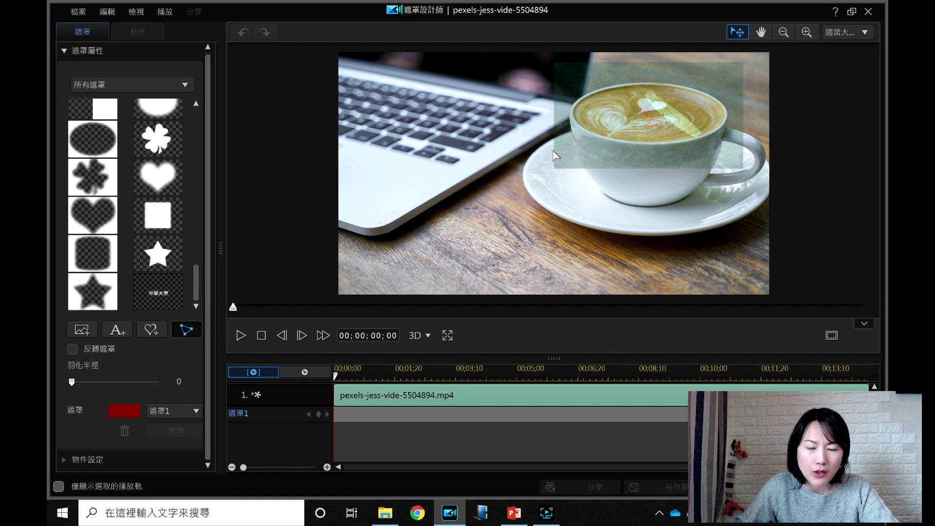
Trace the coffee surface with anchor points around the cup's inner rim and close the outline at the starting point
click(593, 93)
click(636, 84)
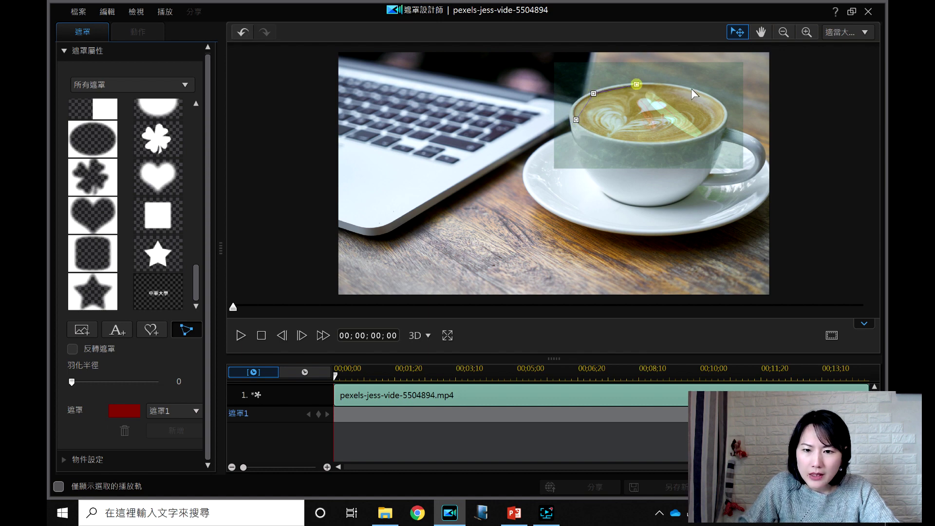
click(696, 91)
click(725, 111)
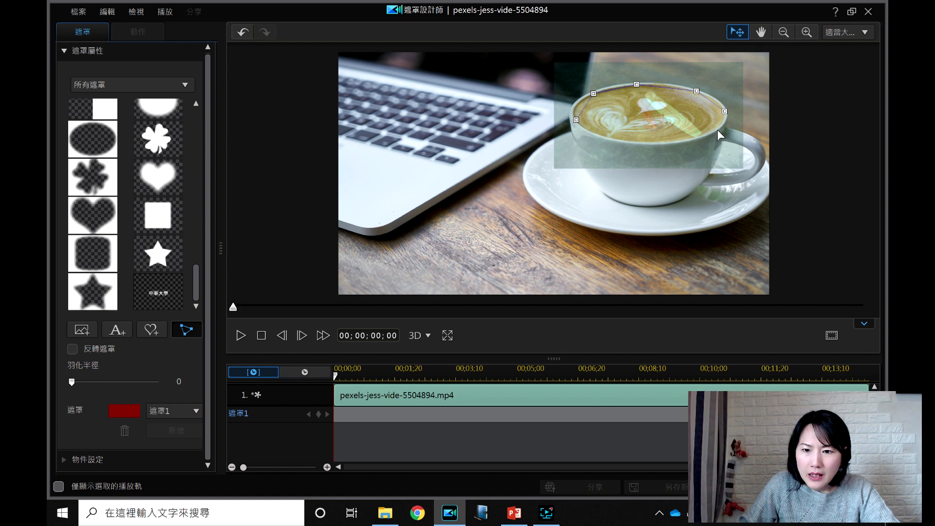
click(714, 130)
click(684, 141)
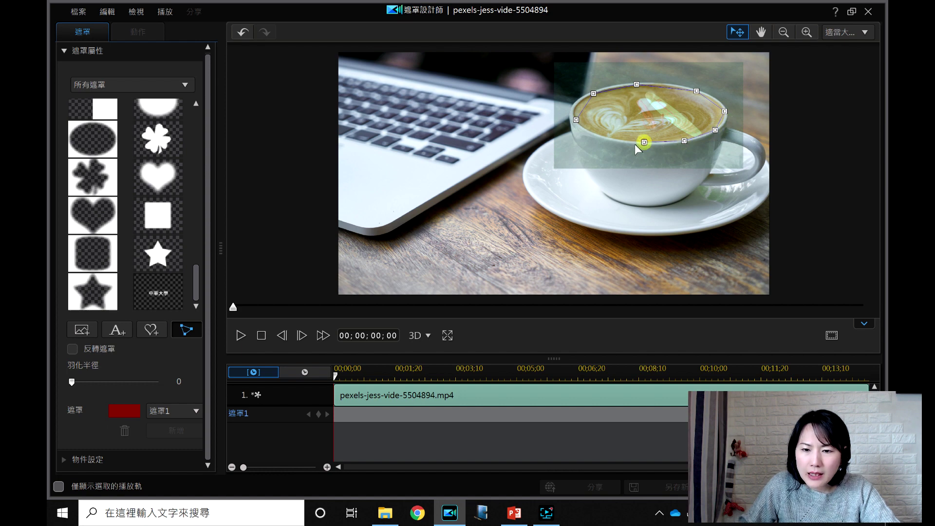
click(600, 135)
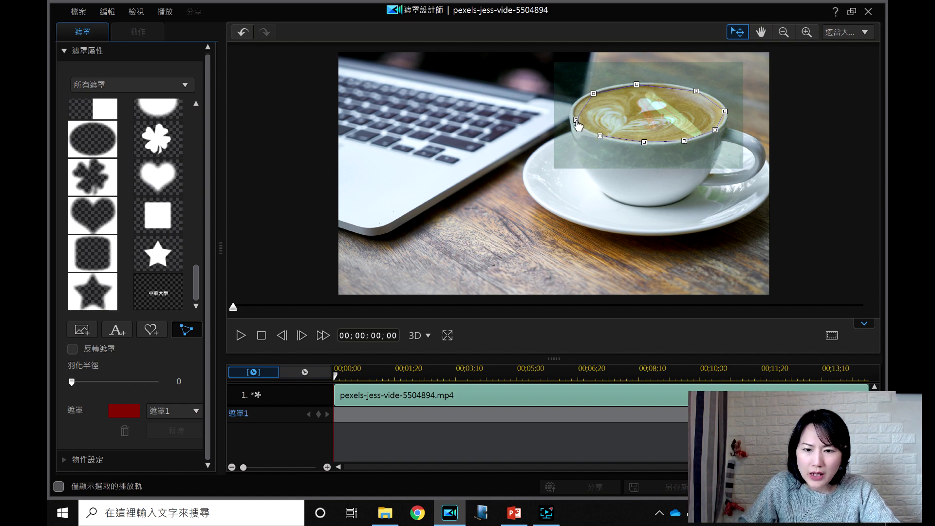
click(576, 119)
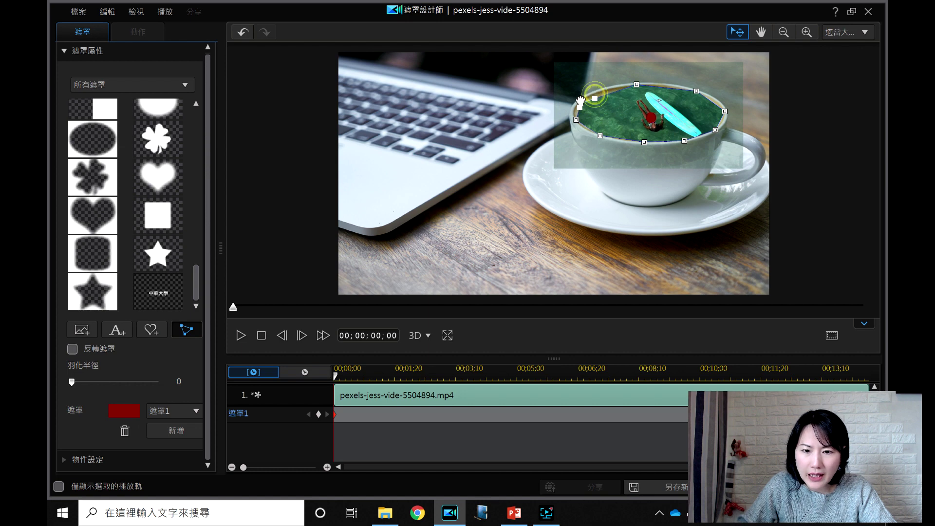
Reposition the mask's upper-left anchor point and pull out the curve handles there and at the left anchor to follow the rim
click(594, 93)
drag(589, 95, 590, 95)
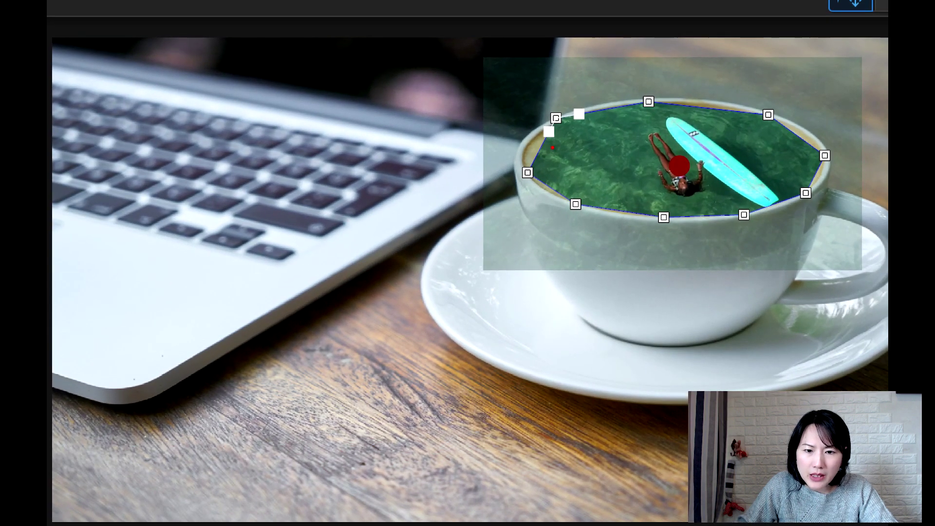
drag(549, 136, 529, 142)
drag(580, 116, 606, 94)
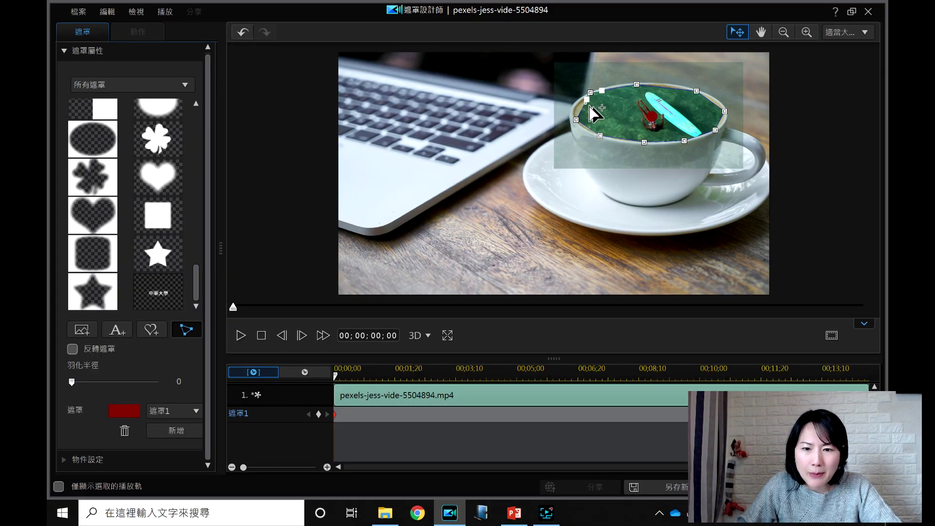
click(586, 100)
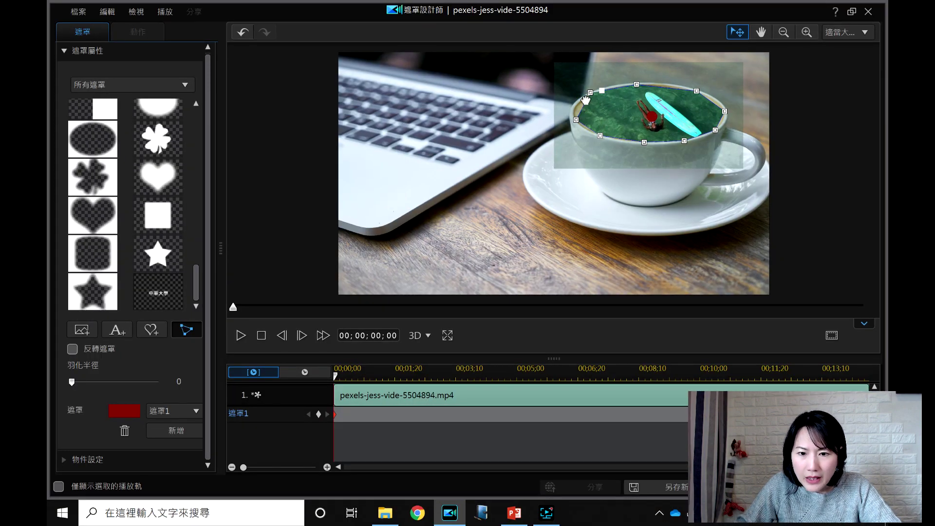
click(563, 114)
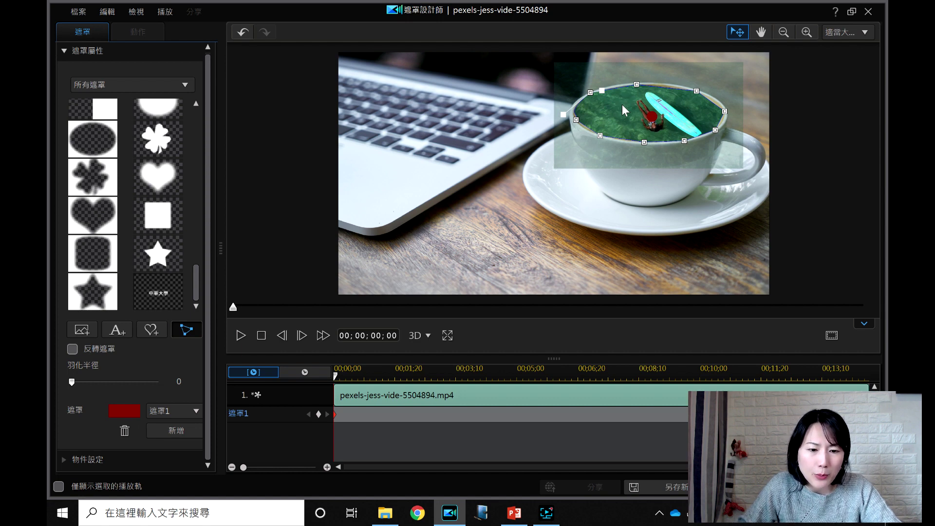
Enlarge the preview to 200% and hide the keyframe timeline so the cup rim can be edited precisely
click(864, 32)
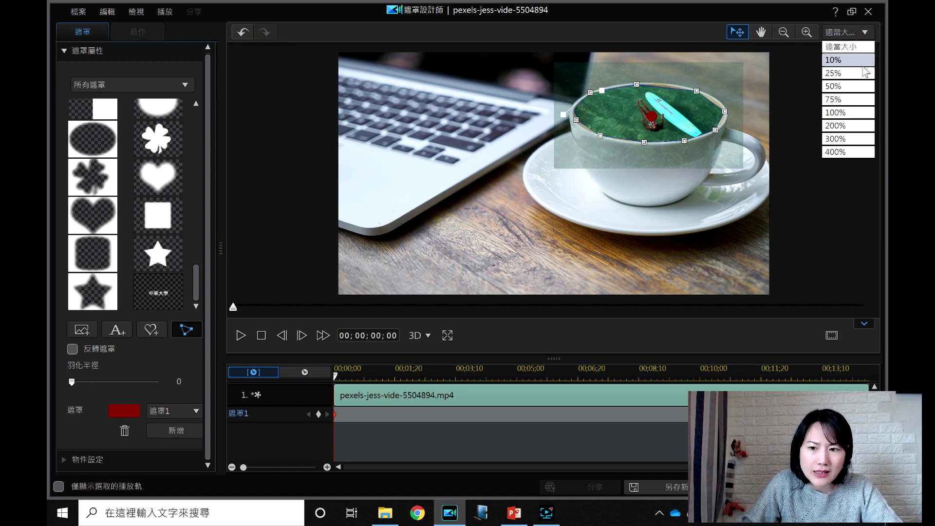
click(850, 99)
click(857, 32)
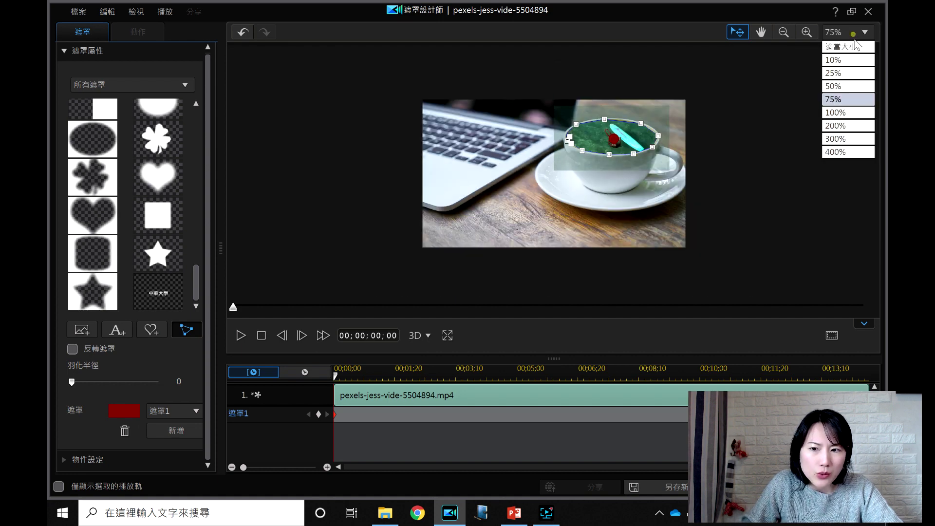
click(848, 124)
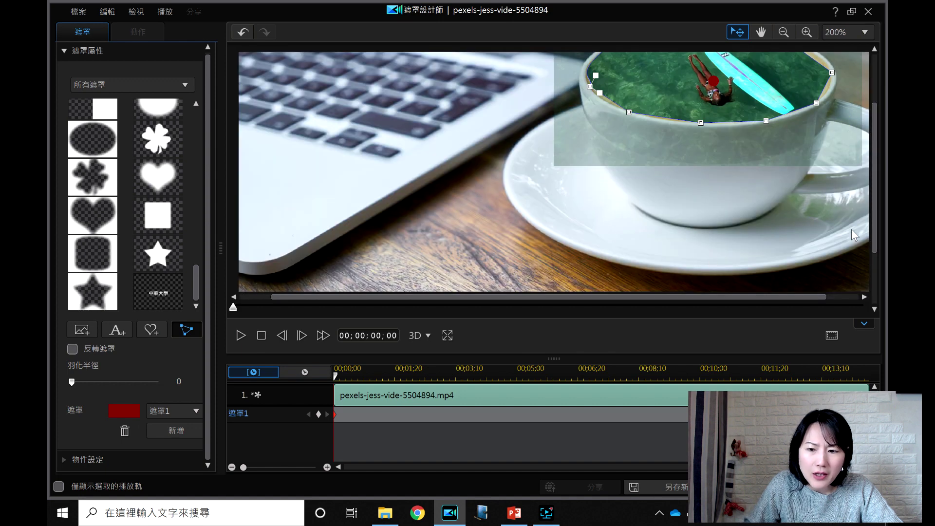
drag(874, 212, 874, 161)
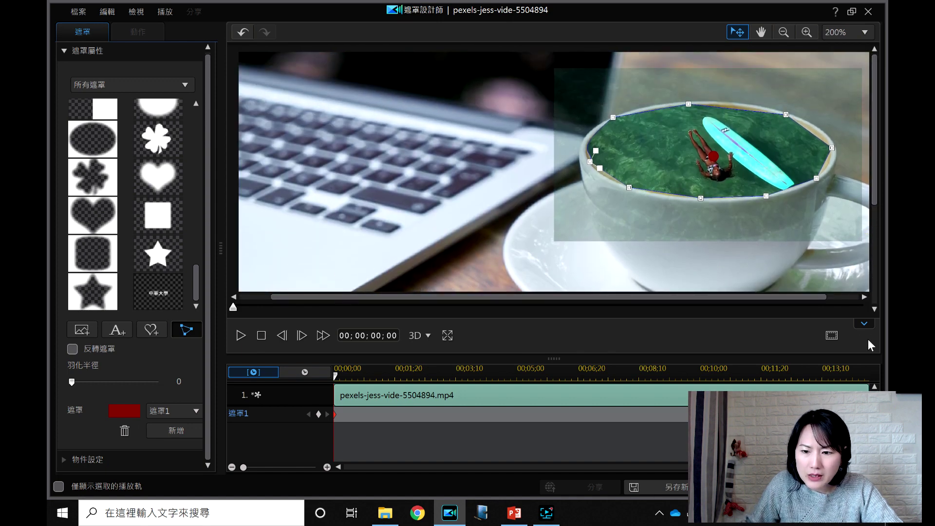
mouse_move(856, 325)
mouse_down()
mouse_move(877, 314)
mouse_move(839, 375)
mouse_move(856, 387)
mouse_up()
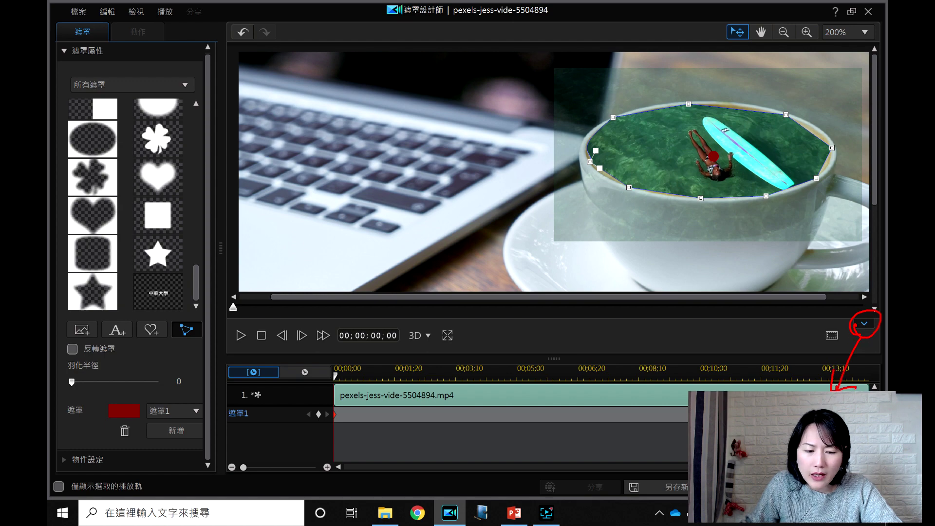
click(864, 323)
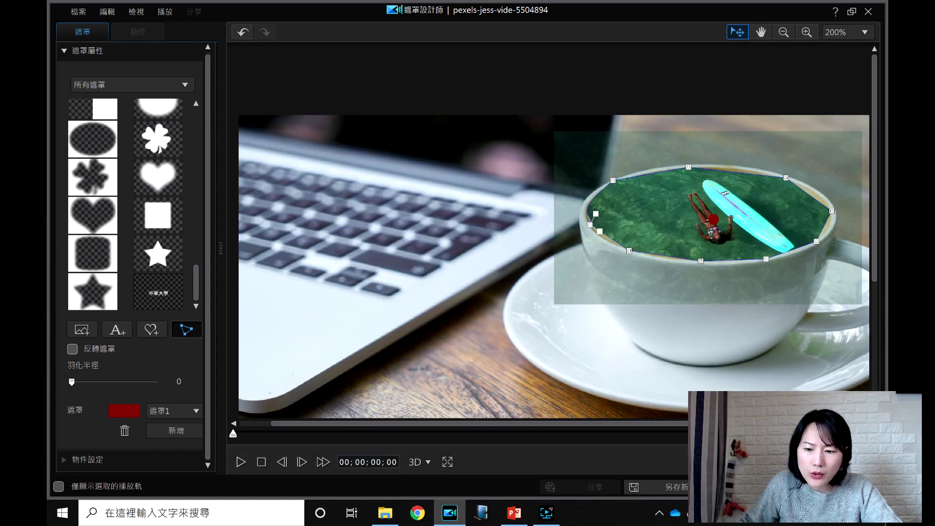
click(862, 462)
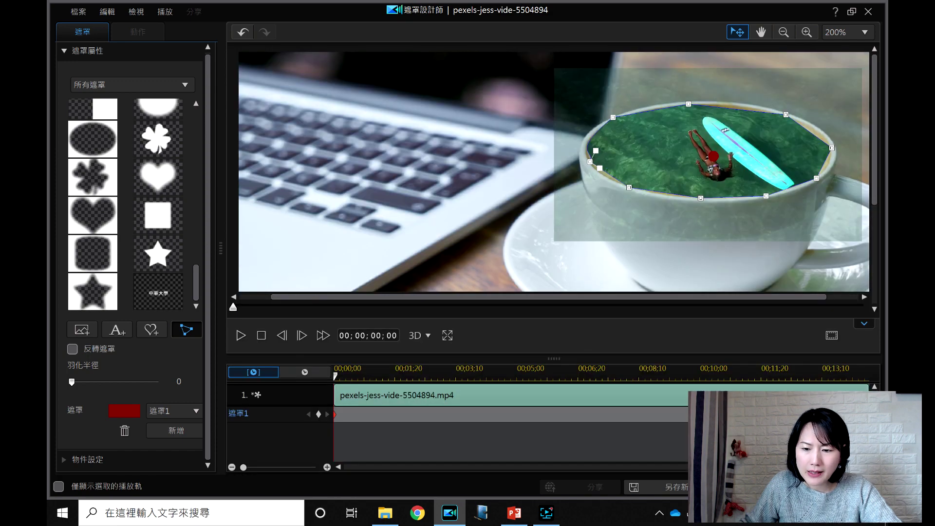
click(861, 323)
drag(478, 423, 510, 423)
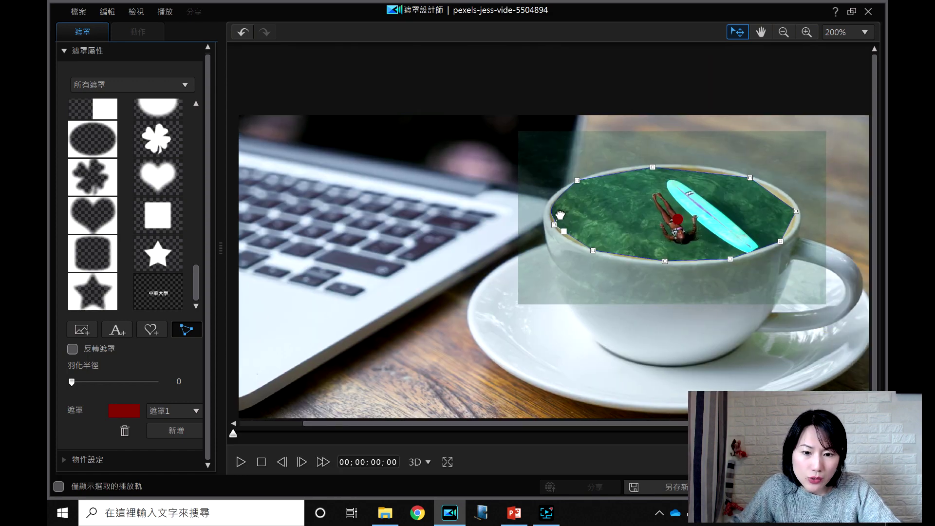
Adjust the curve handles of the mask's left, top, right and bottom anchor points to fit the cup's rim
scroll(560, 231, down, 2)
mouse_move(560, 150)
mouse_down()
mouse_move(553, 195)
mouse_move(553, 152)
mouse_up()
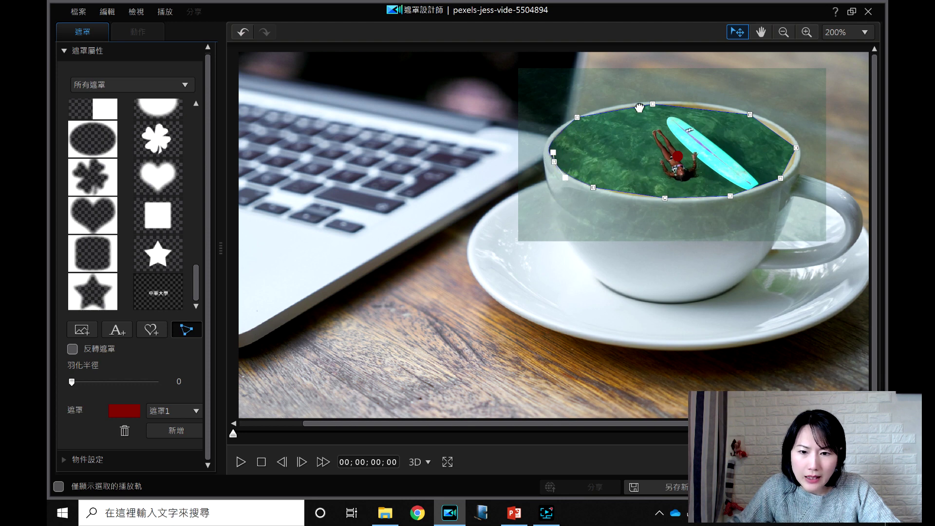
click(651, 103)
drag(632, 106, 701, 100)
click(795, 146)
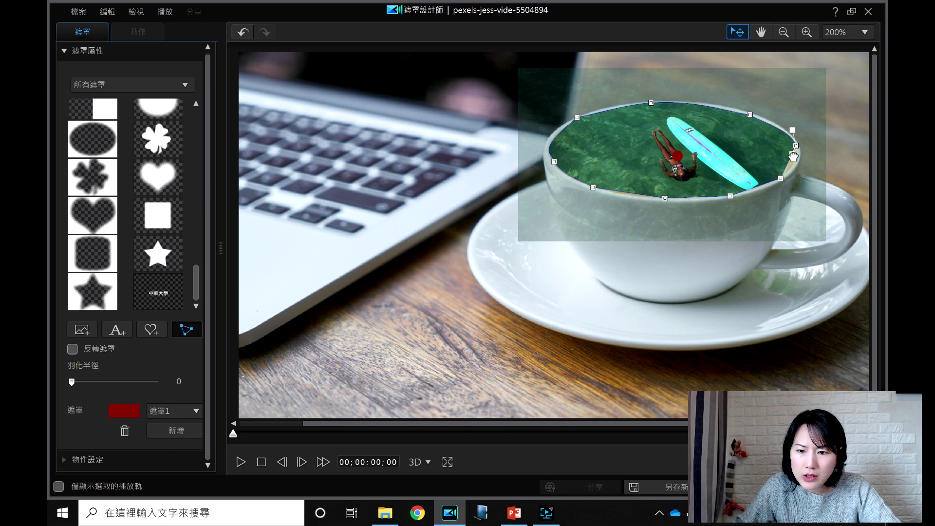
drag(793, 156, 794, 170)
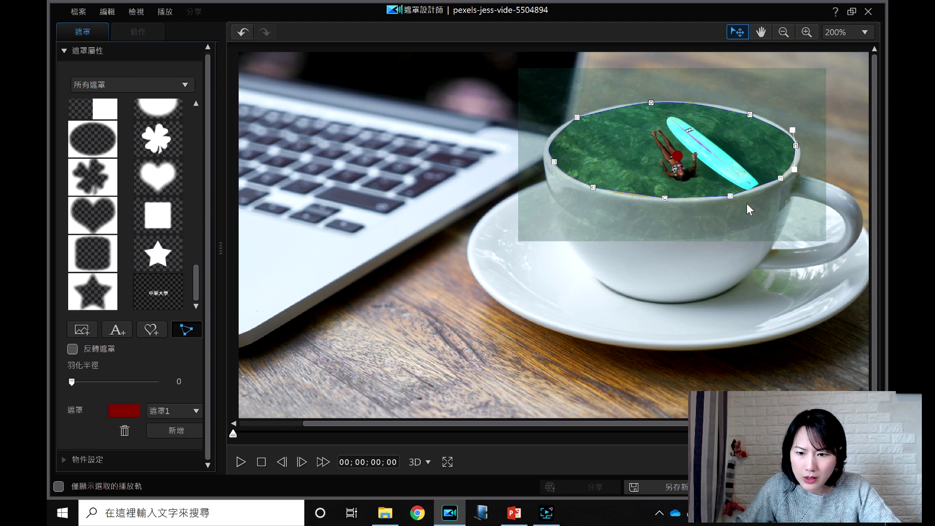
click(664, 198)
drag(646, 196, 635, 198)
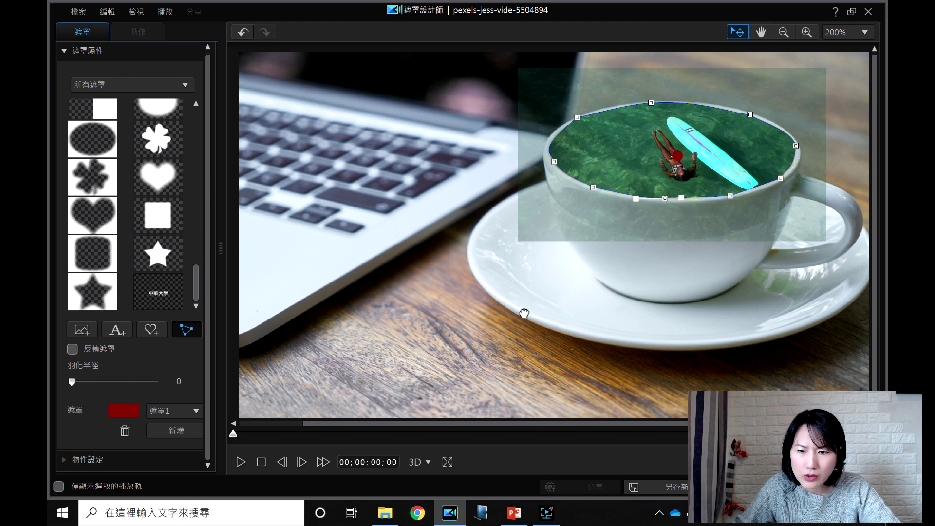
Play the masked surfboard video in the cup to check the result, and stop the playback
click(240, 462)
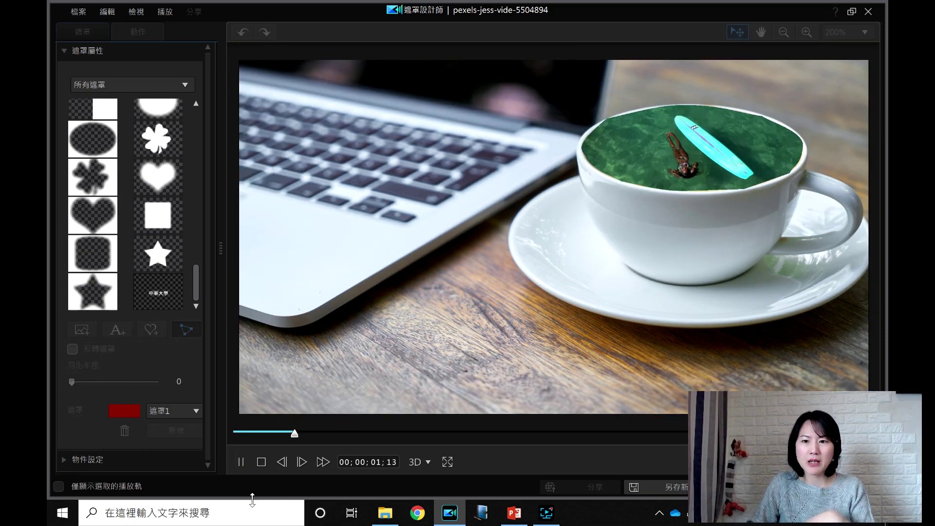
click(245, 458)
click(262, 462)
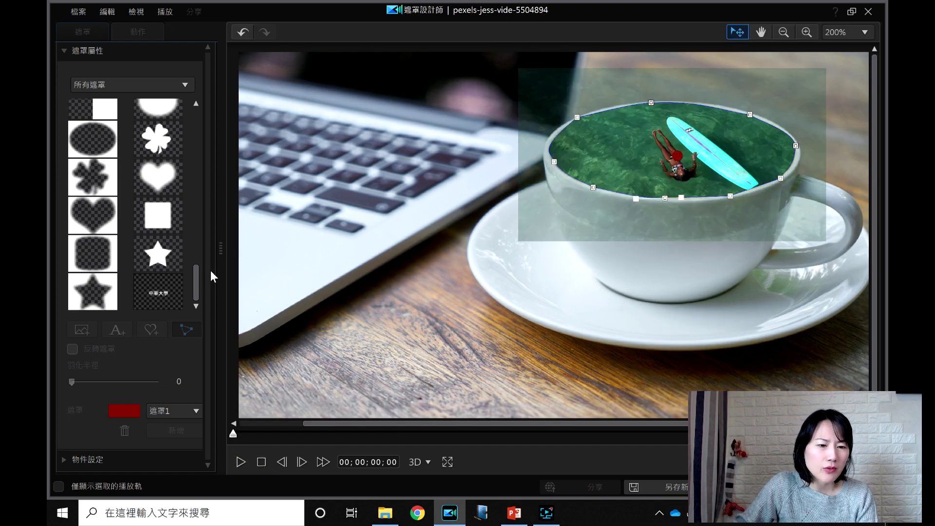
Set the selection mask's feather radius (羽化半徑) to 2
click(195, 284)
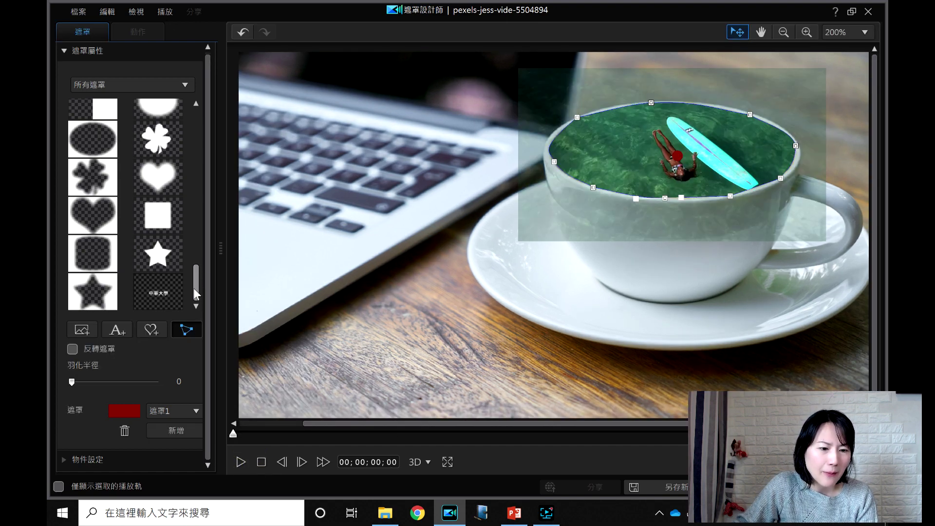
click(194, 280)
click(208, 324)
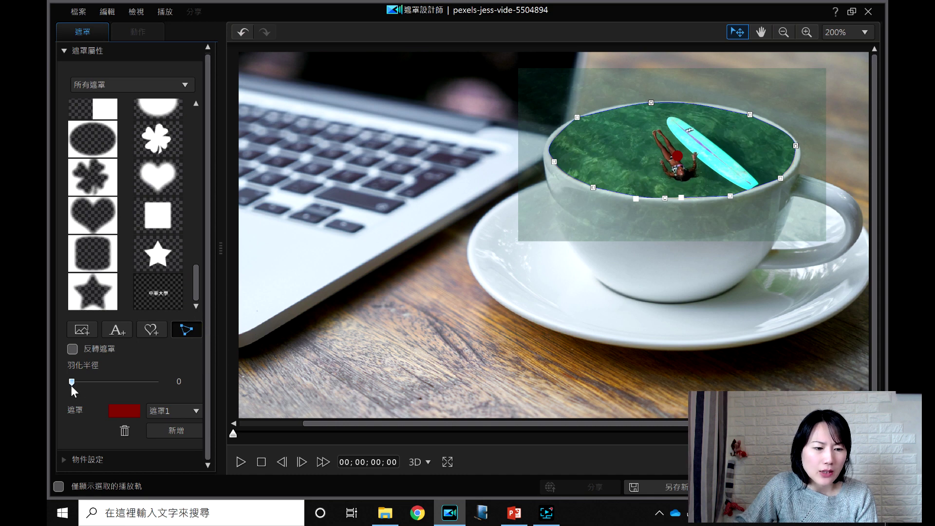
mouse_move(72, 382)
mouse_down()
mouse_move(91, 383)
mouse_move(73, 382)
mouse_up()
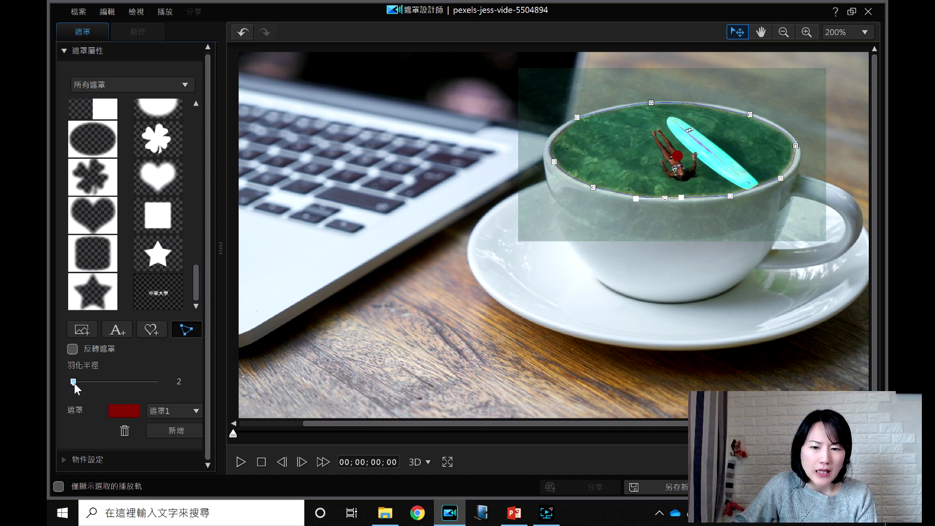
Play the feathered surfboard mask in the cup to check its edge, and stop the playback
click(241, 461)
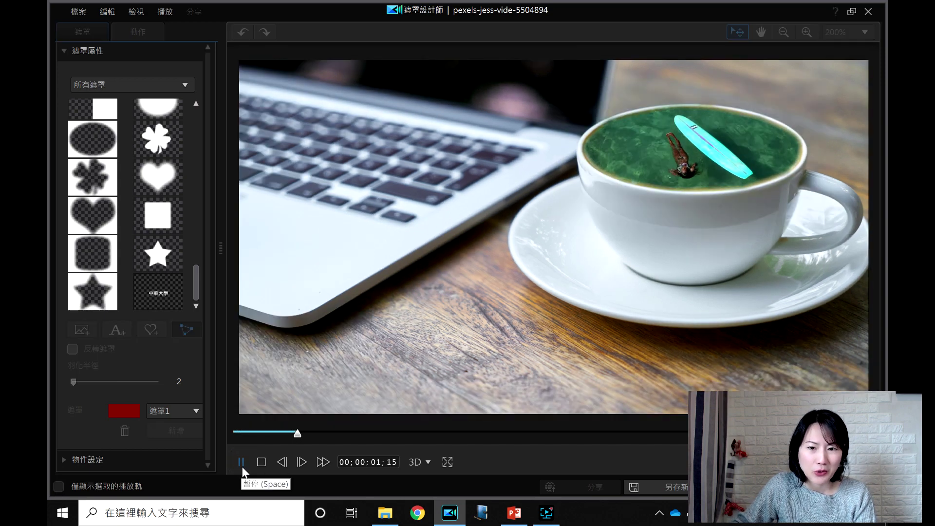
click(240, 462)
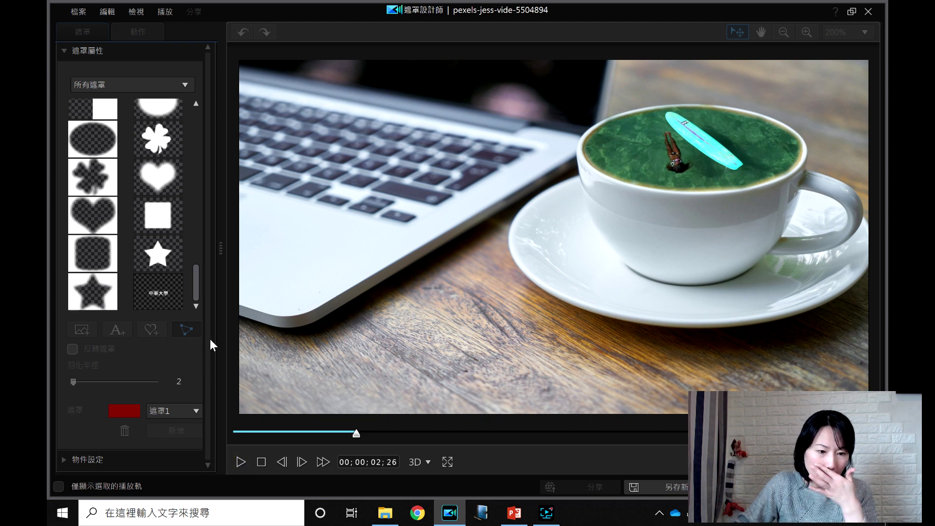
click(261, 462)
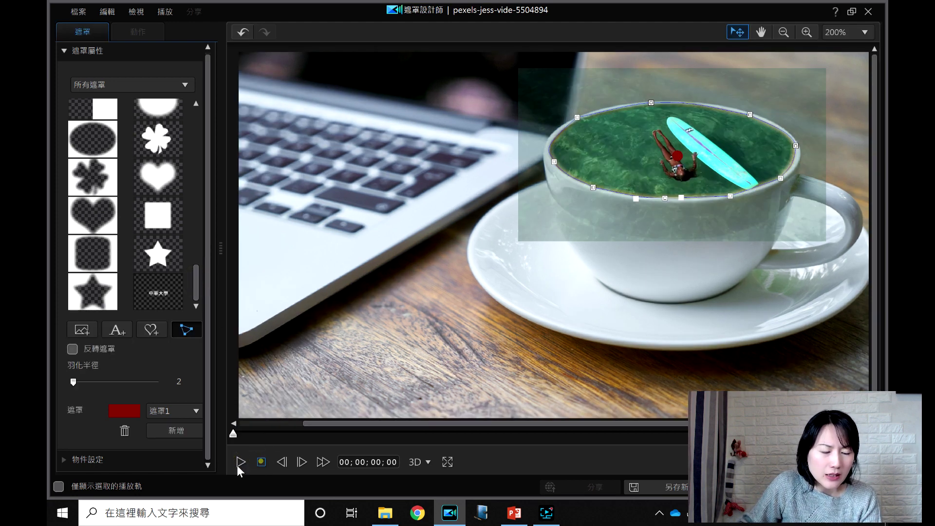
scroll(210, 194, up, 1)
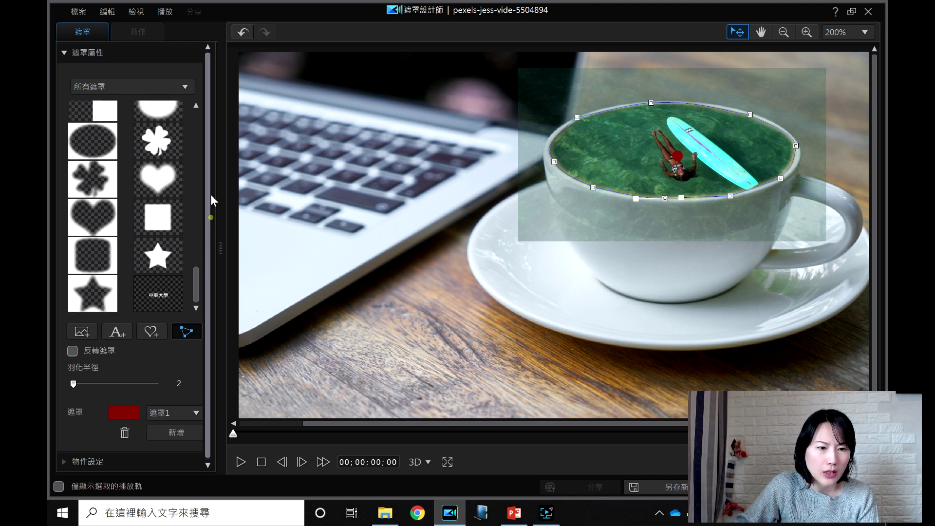
click(63, 52)
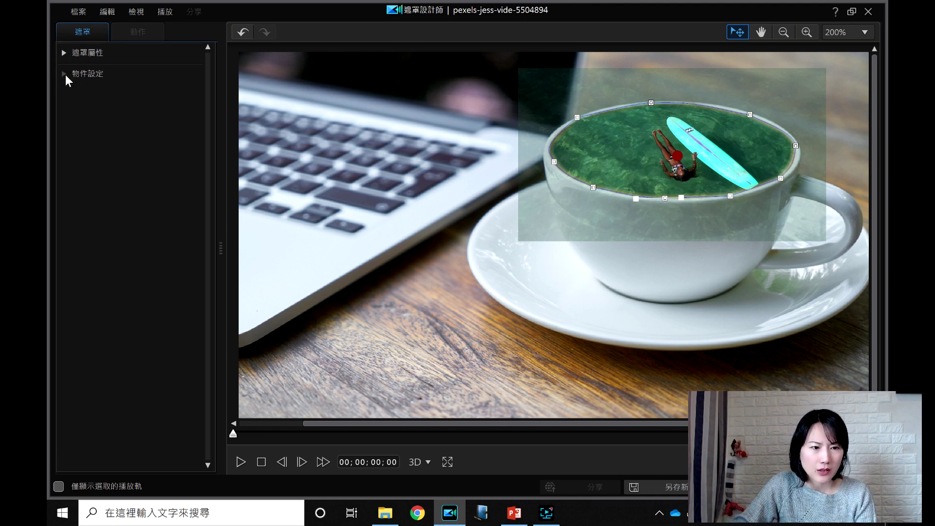
click(90, 74)
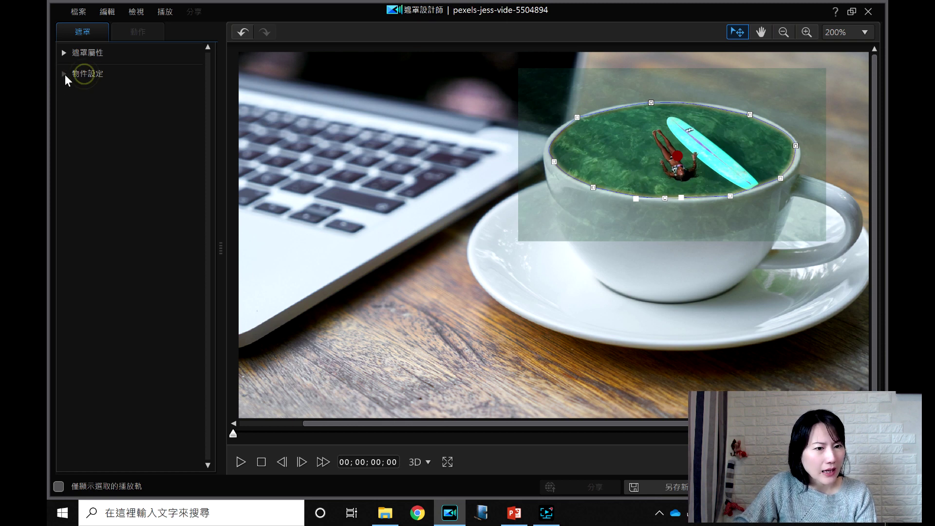
click(65, 52)
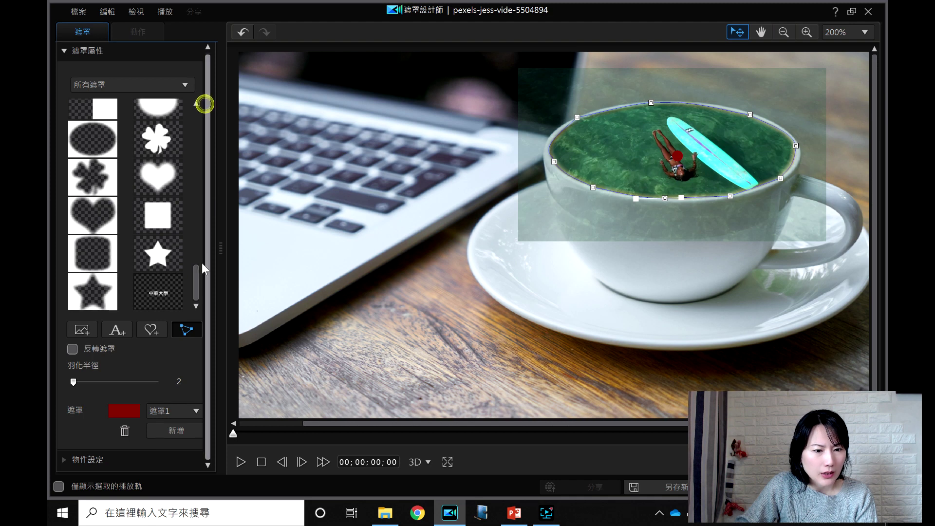
click(65, 458)
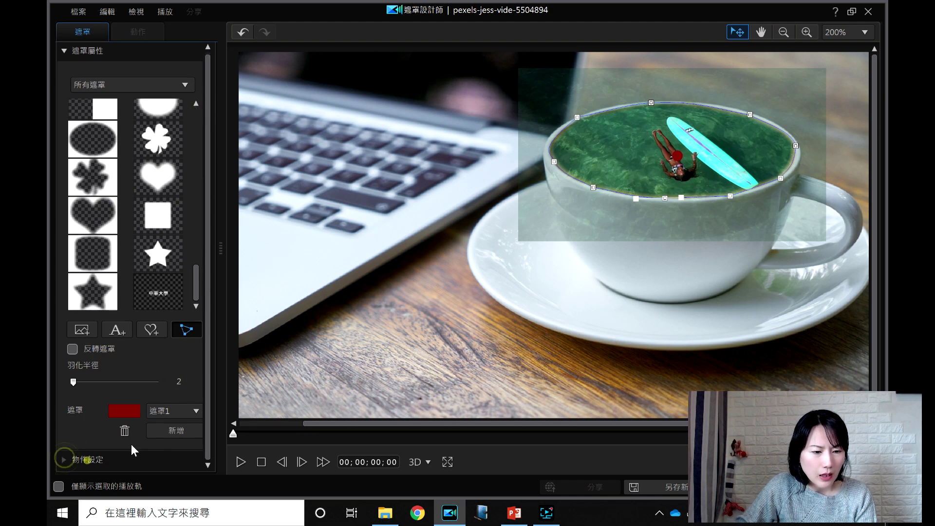
click(74, 380)
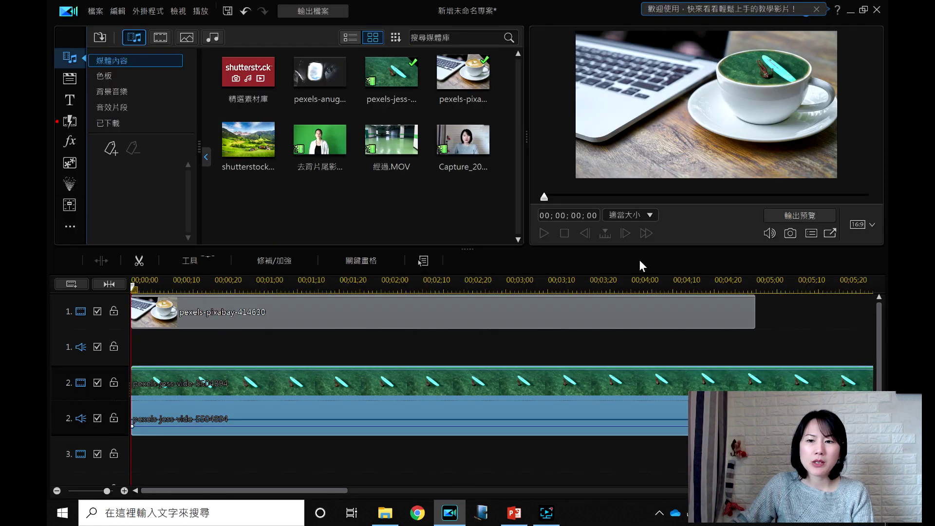
Play the surfboard-in-cup composite in the main editor, pause it and move the playhead back to 00;00;04;13
click(543, 234)
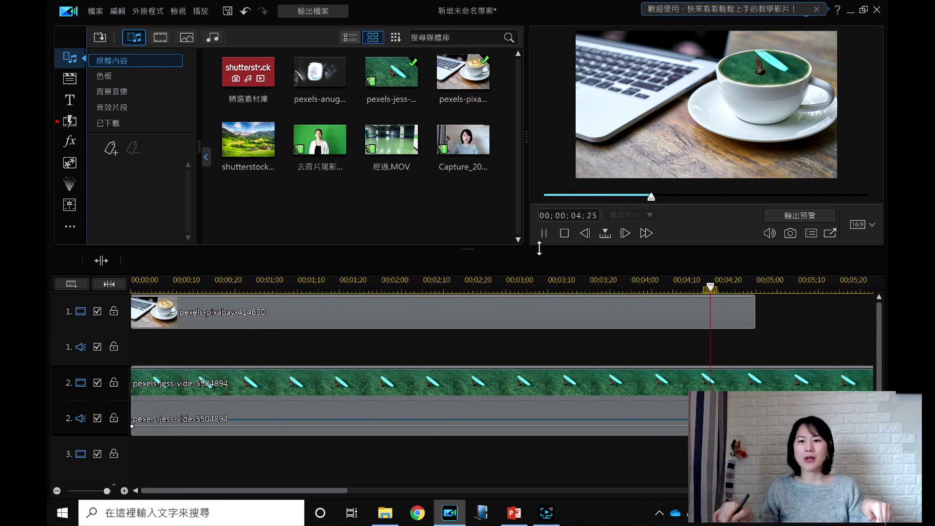
click(545, 230)
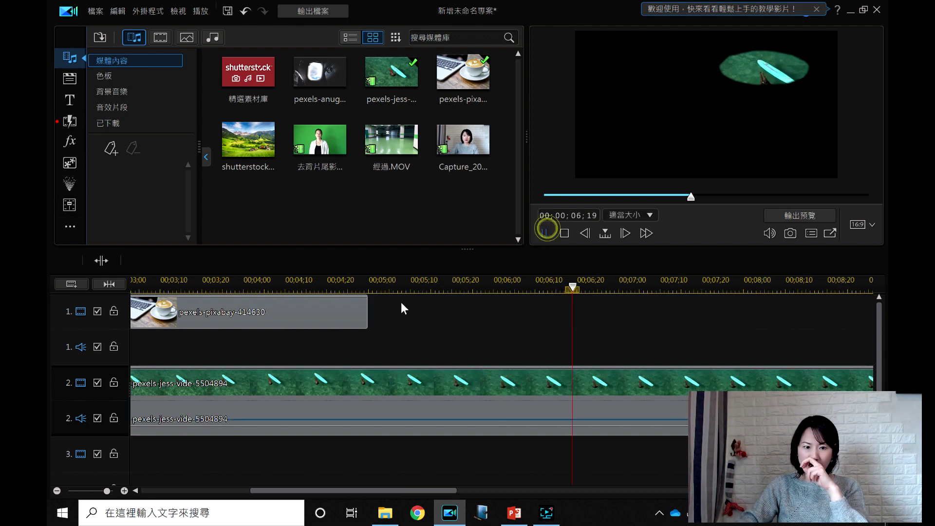
click(297, 284)
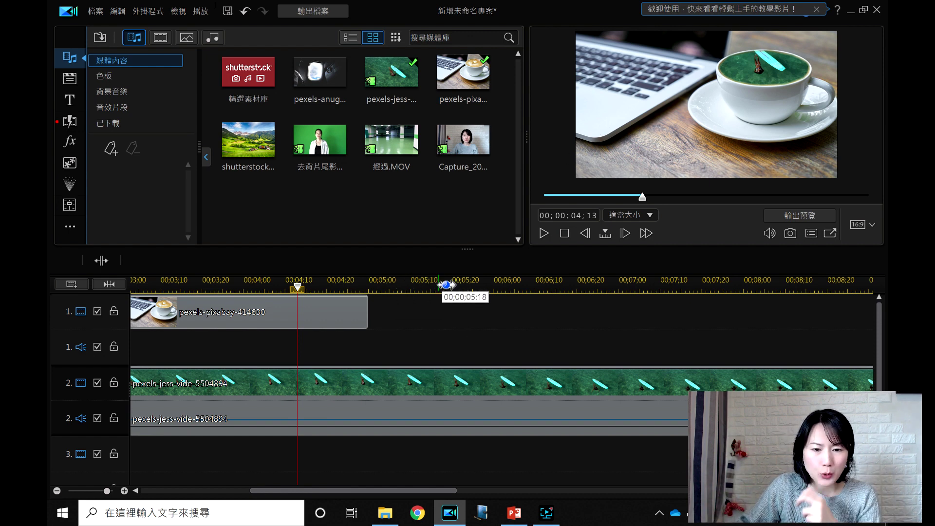
Zoom out the timeline, place the Capture_20201227_1 clip on track 1 beyond the surfboard clip, and preview it briefly
drag(444, 286, 261, 276)
drag(463, 141, 552, 314)
click(544, 233)
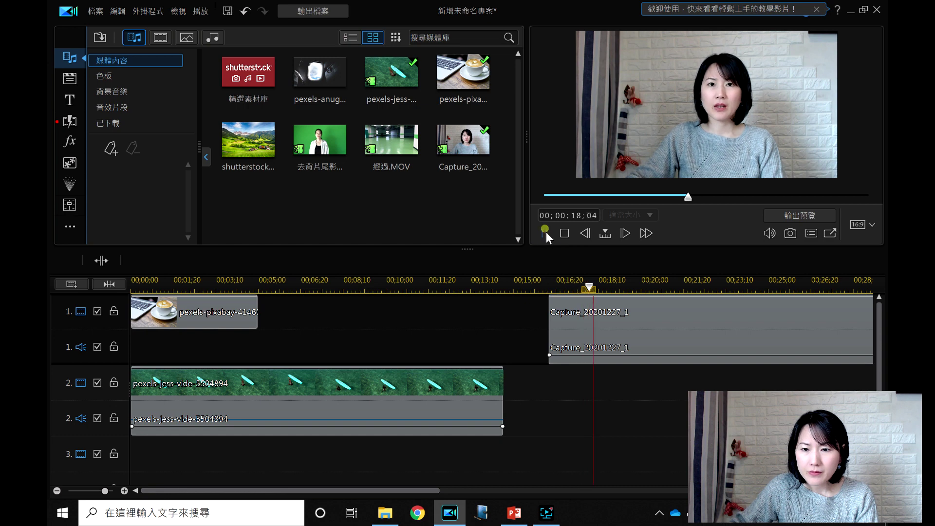
click(544, 233)
Open the Capture_20201227_1 clip in the Mask Designer (遮罩設計師) at its frame 00;00;00;19
drag(592, 286, 563, 287)
click(599, 336)
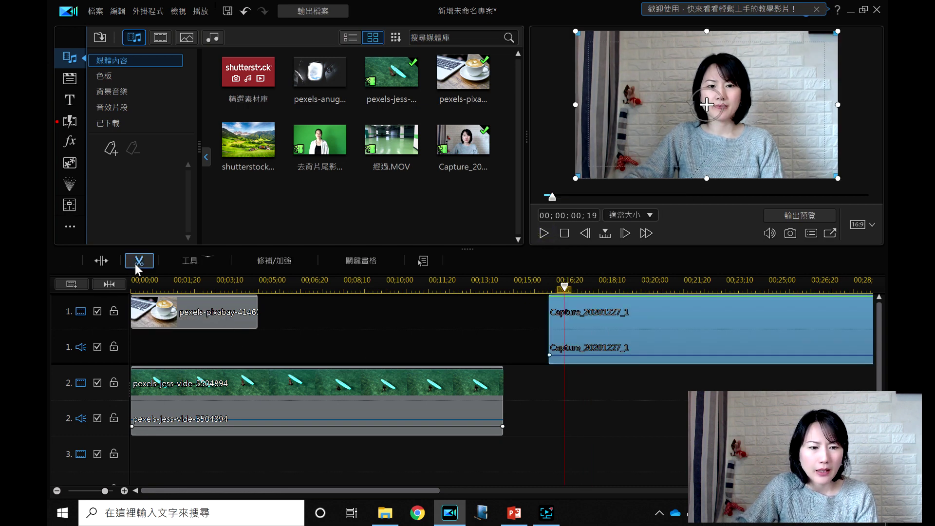
click(190, 261)
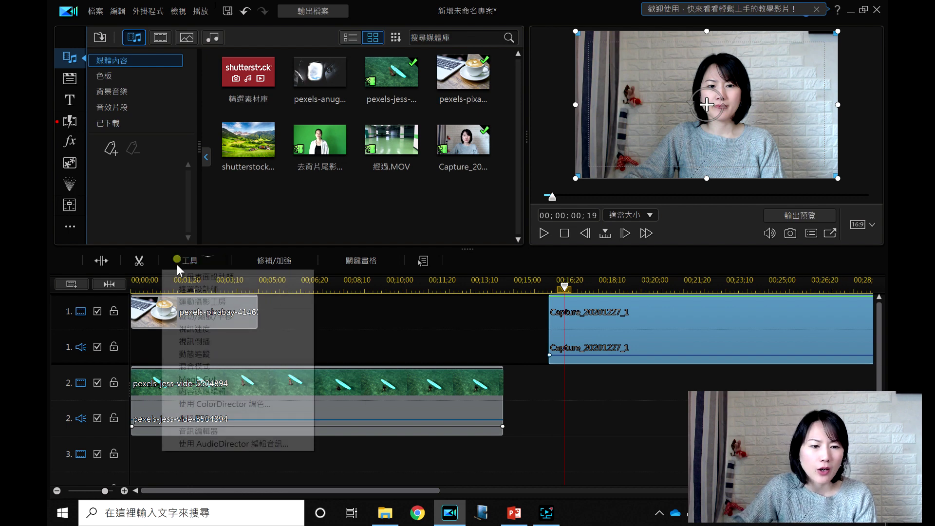
click(199, 289)
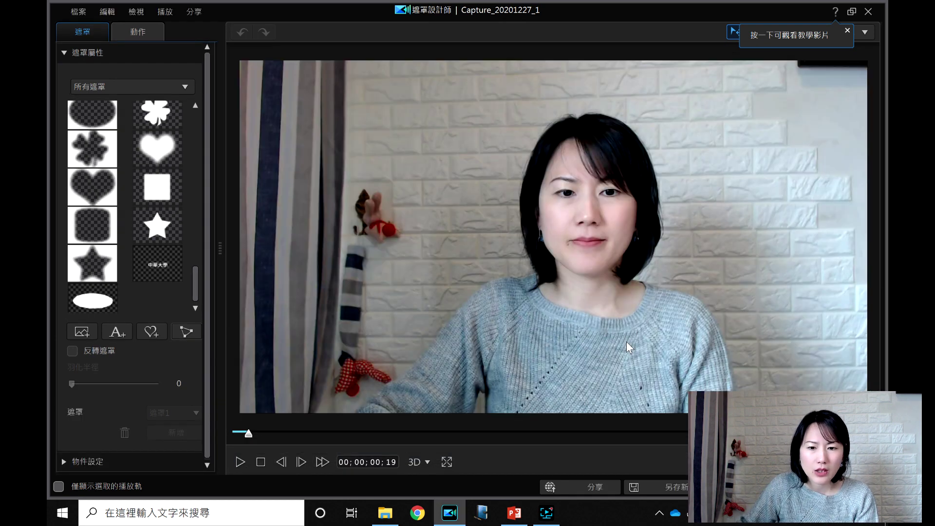
Start a selection mask and trace the woman from the sleeve at image right, over the shoulder and hair, to the top of her head
click(186, 332)
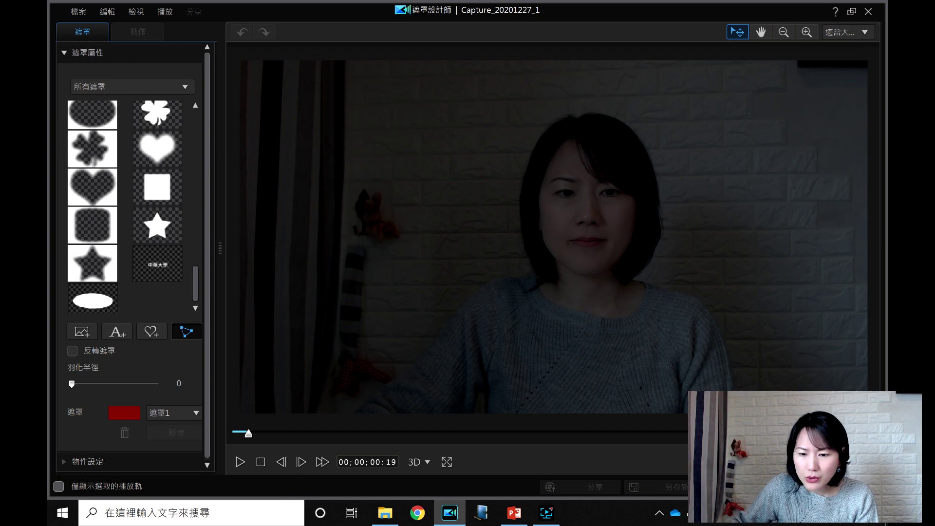
click(734, 371)
click(708, 309)
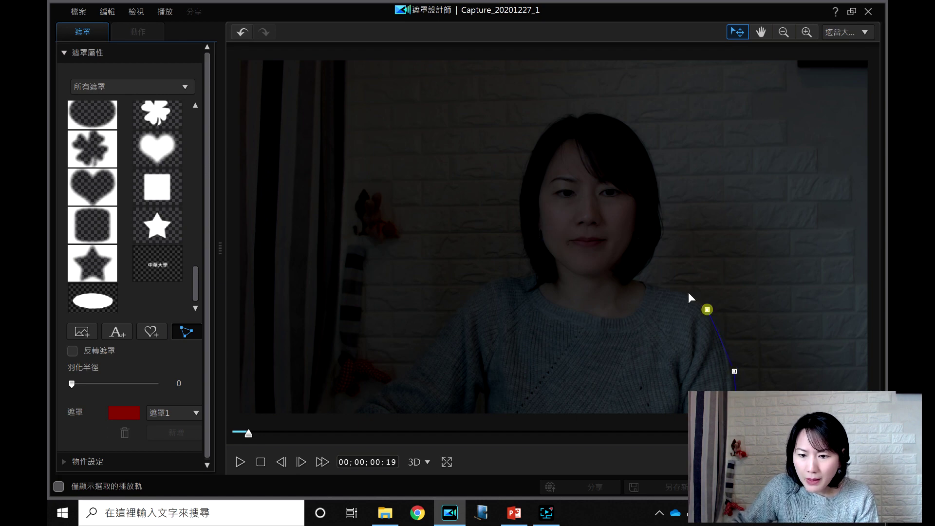
click(685, 289)
click(641, 280)
click(632, 278)
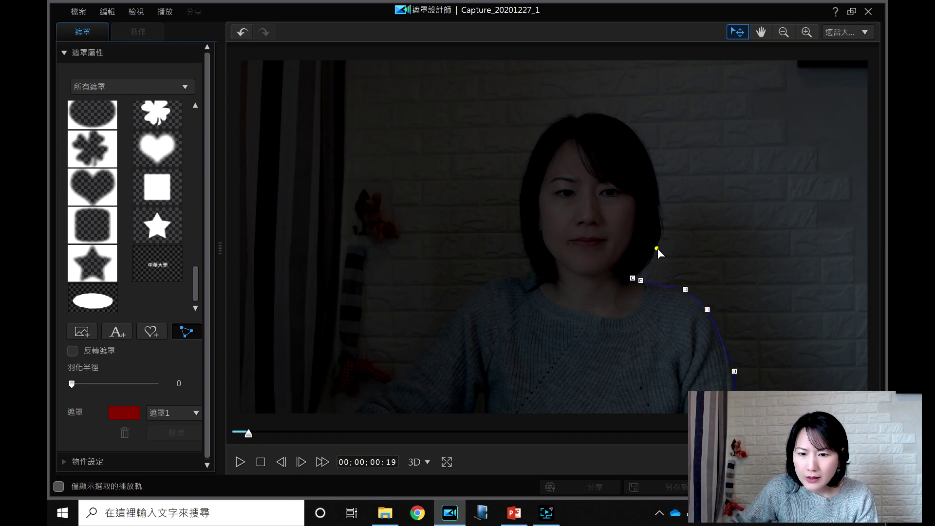
click(660, 198)
click(640, 135)
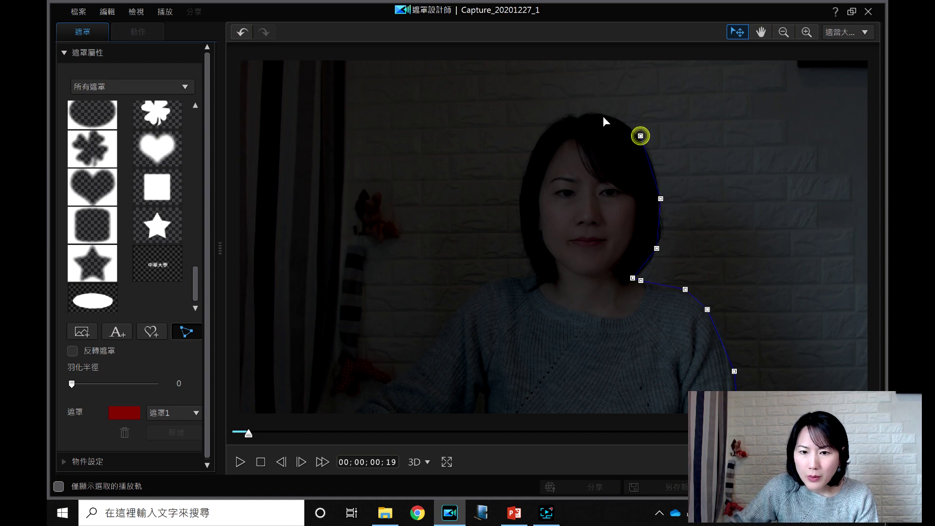
click(584, 116)
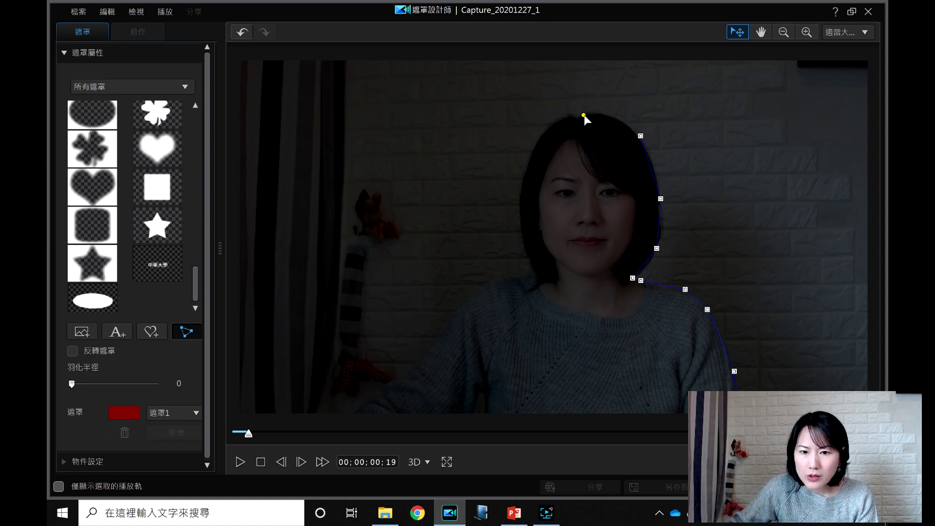
Continue the selection outline down the hair, shoulder and arm at image left to the bottom edge of the frame
click(530, 164)
click(520, 215)
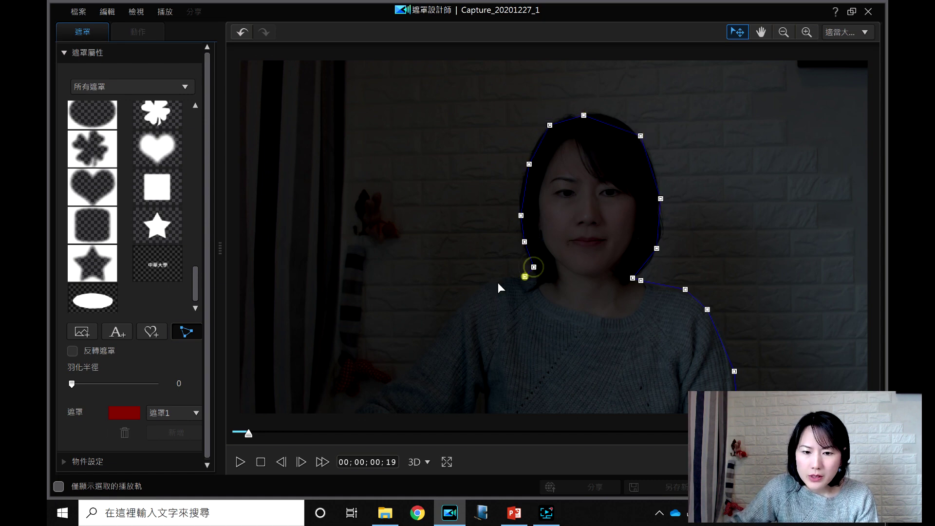
click(466, 303)
click(429, 338)
click(409, 364)
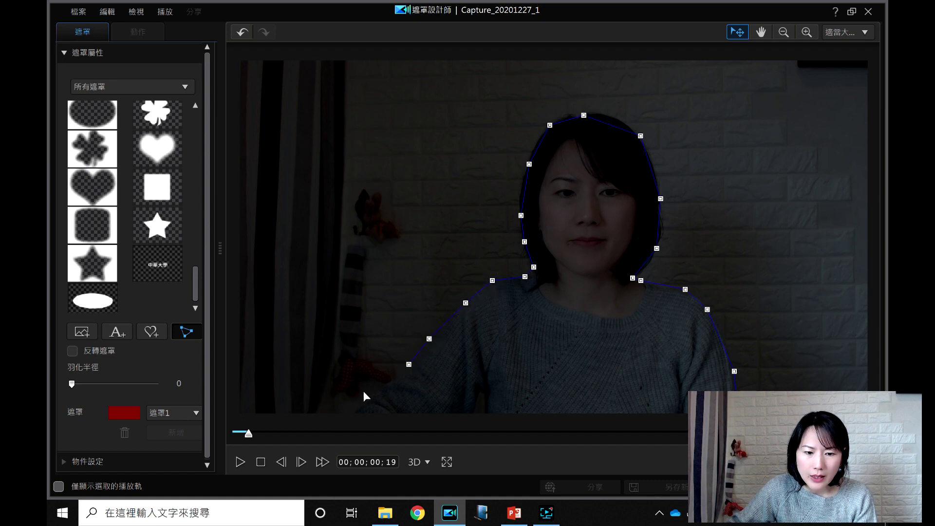
click(344, 412)
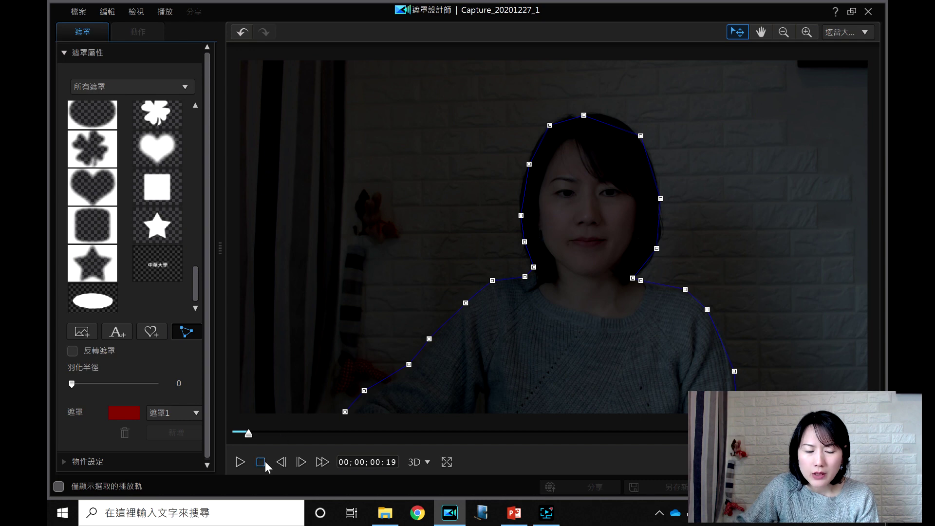
Go back to the clip's first frame and close the selection outline around the woman along the frame's bottom edge
click(640, 136)
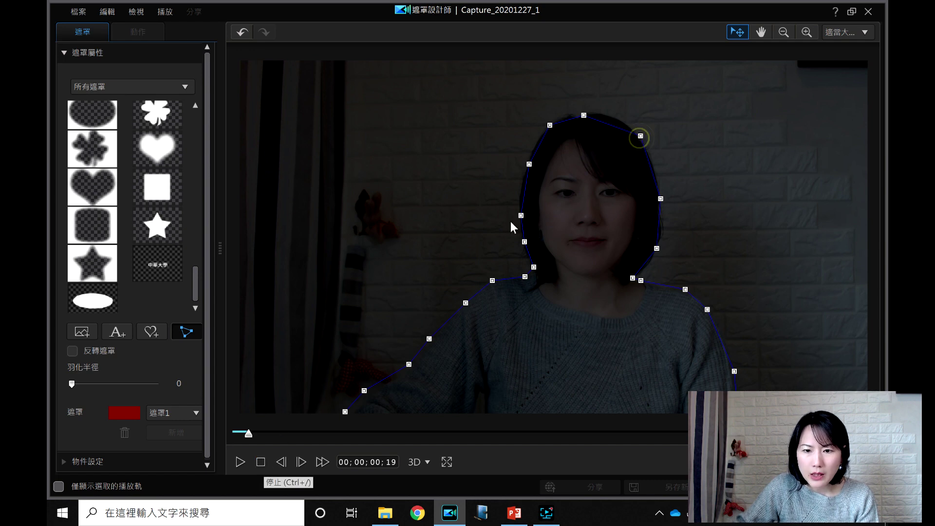
click(253, 463)
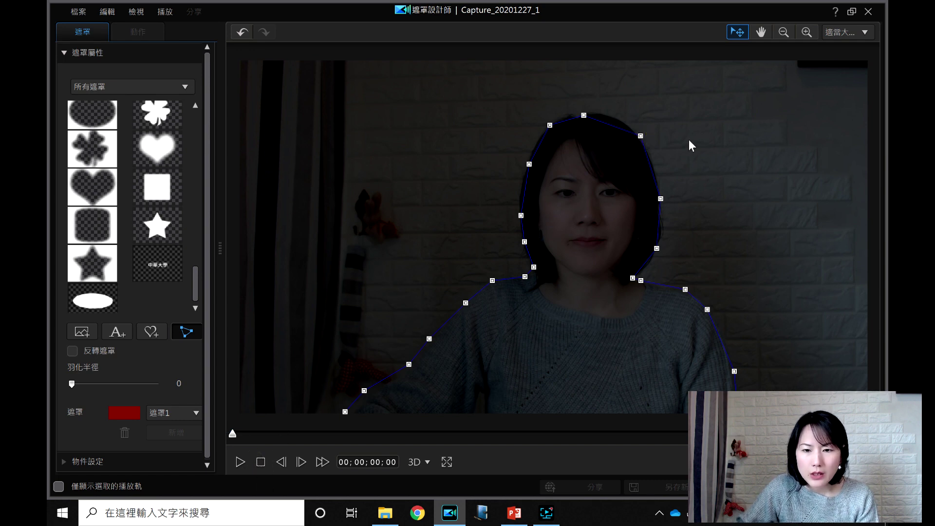
click(641, 137)
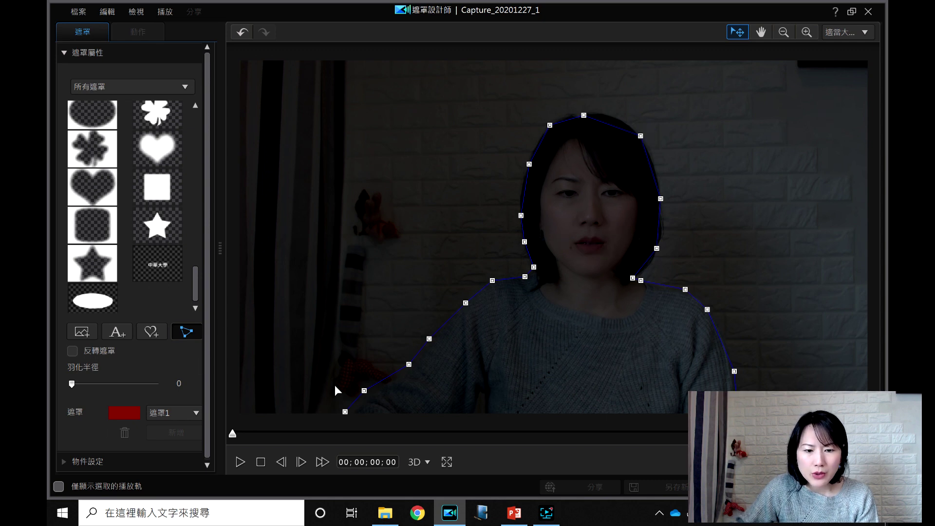
click(345, 412)
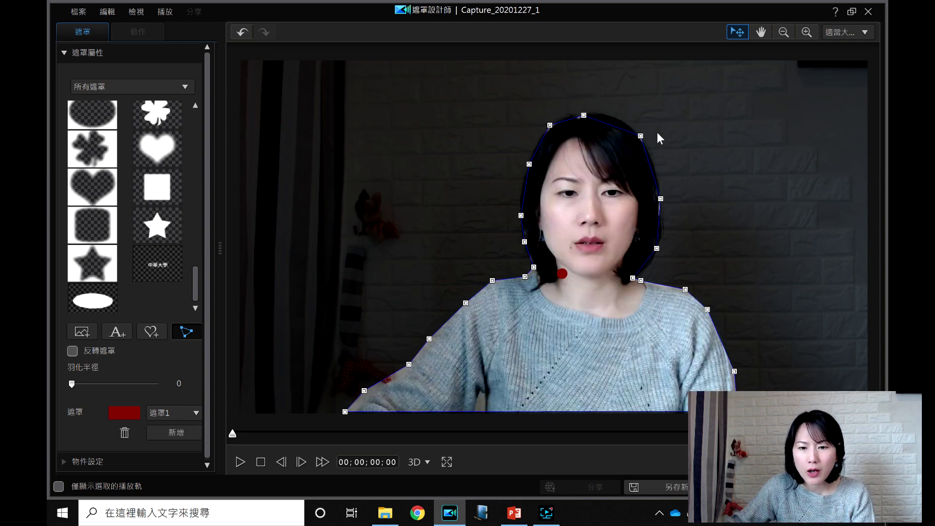
click(640, 135)
click(645, 150)
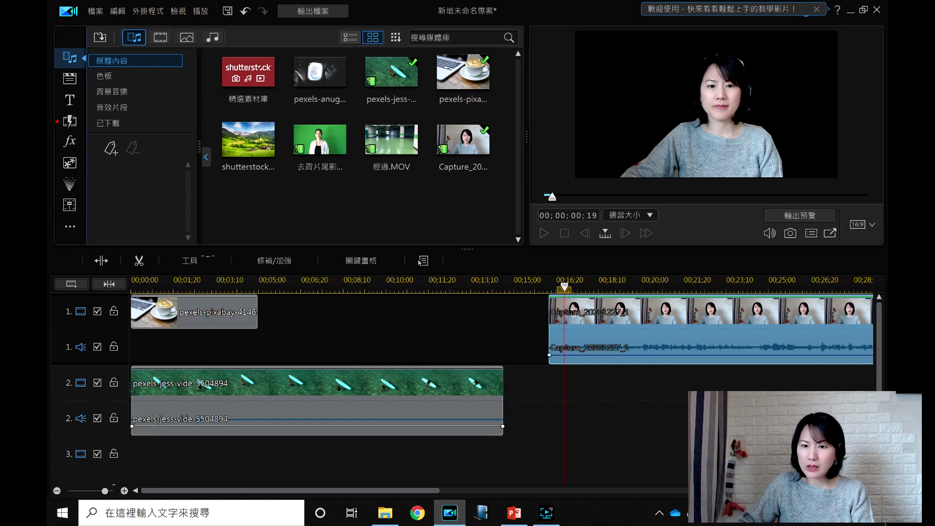
Move the masked Capture clip down to track 2 and place an unmasked copy from the library at the same start on track 1
click(625, 336)
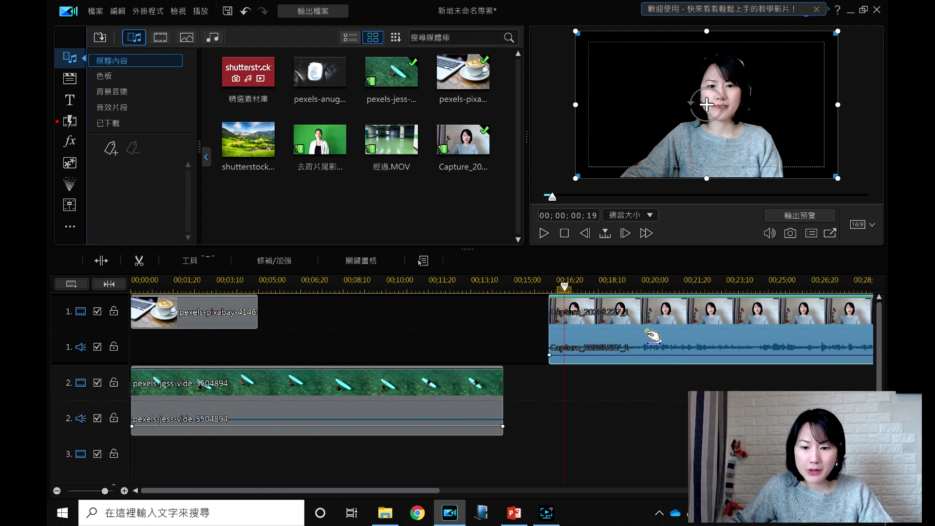
drag(651, 336, 503, 169)
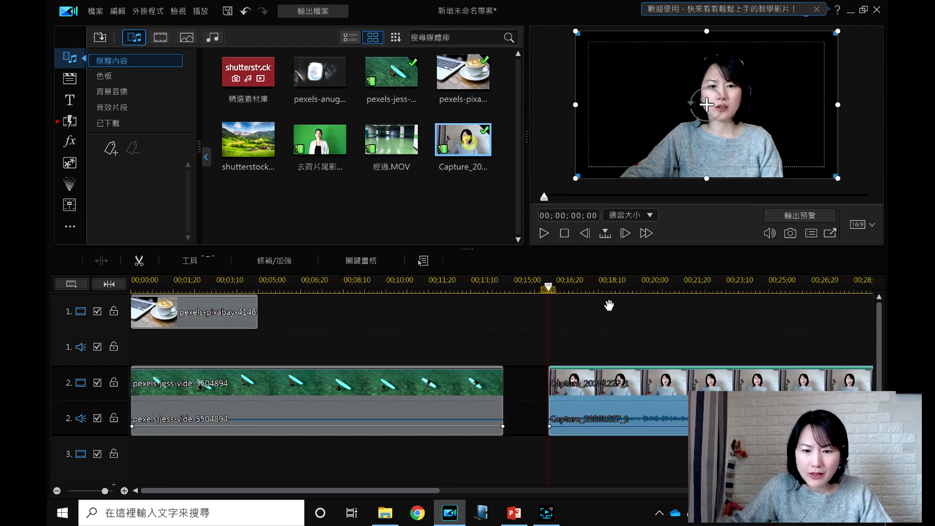
drag(549, 341, 550, 341)
Swap video tracks 2 and 3, and add the default title (預設) to the emptied track 2 at the Capture clips' start
mouse_move(545, 516)
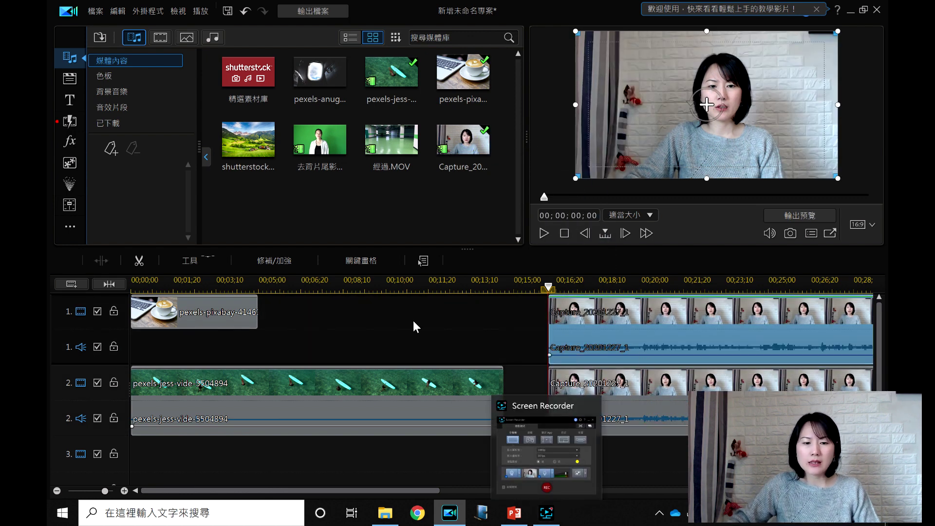
drag(79, 453, 85, 404)
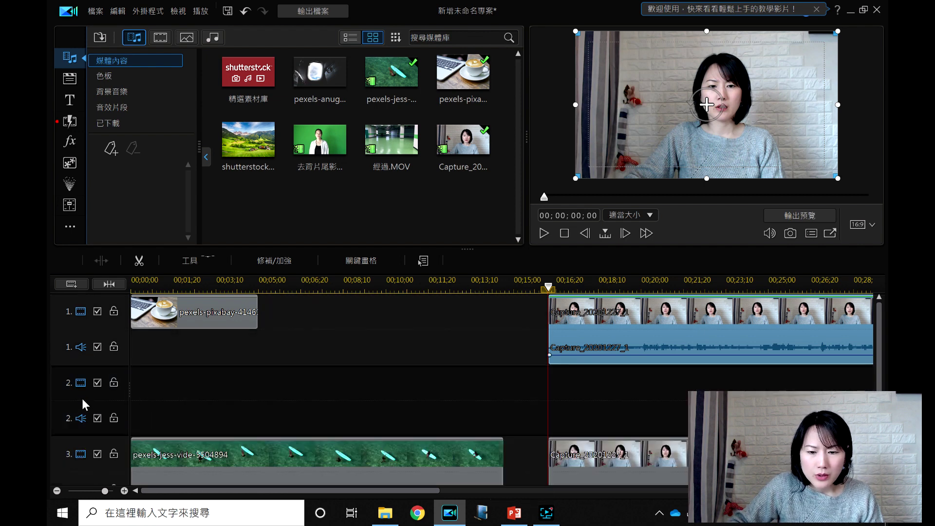
click(70, 99)
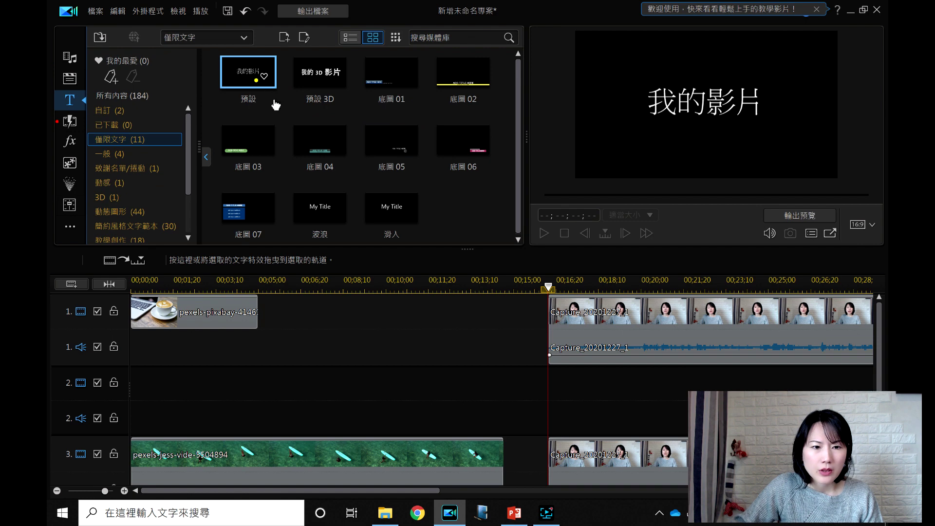
drag(276, 105, 555, 407)
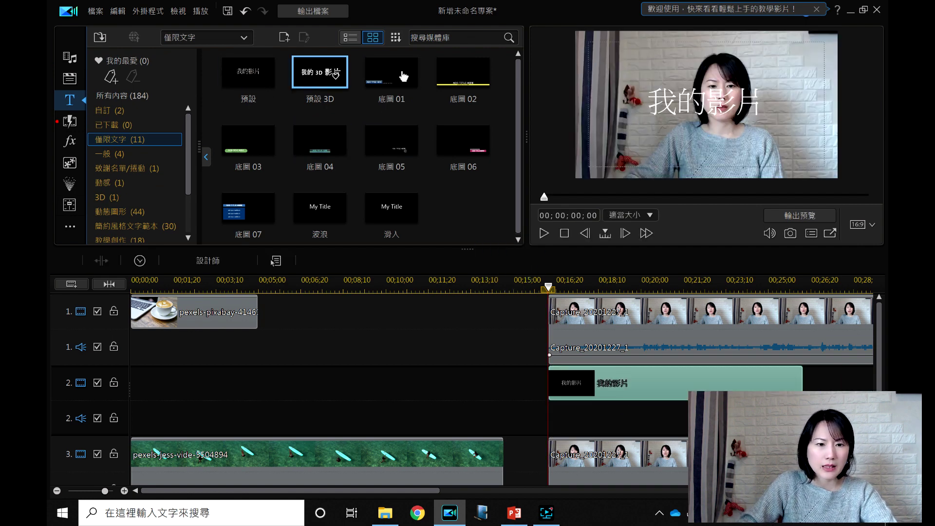
Replace the default title text on the preview with the teacher's name followed by 老師教學頻道
double_click(686, 107)
drag(653, 102, 766, 110)
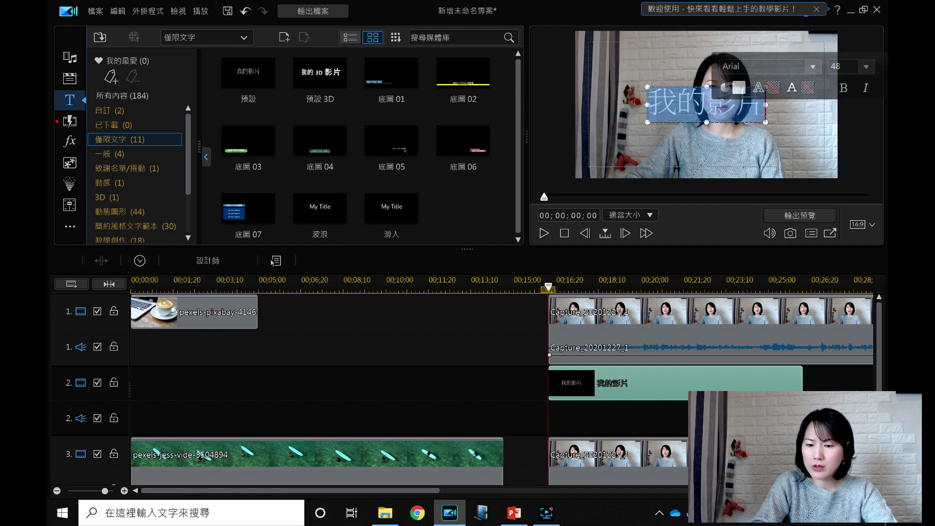
text(燕秋老師)
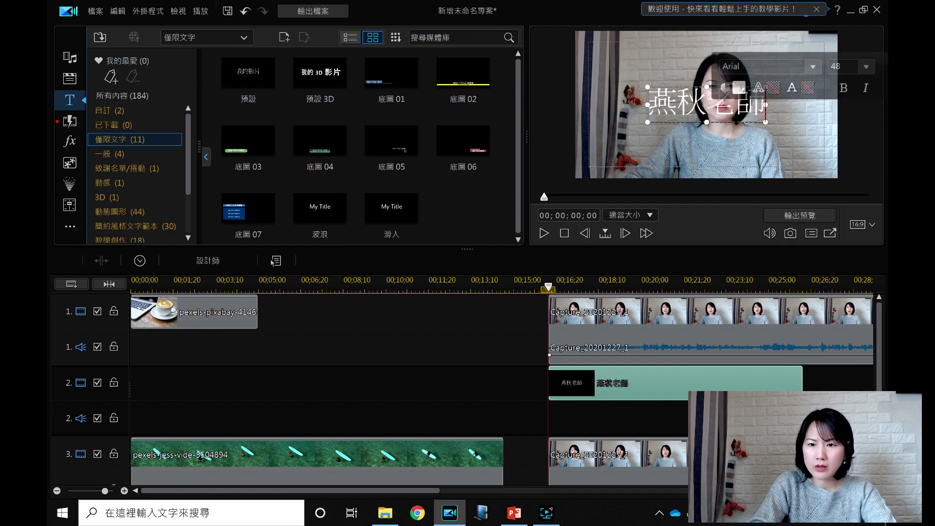
text(教學頻道)
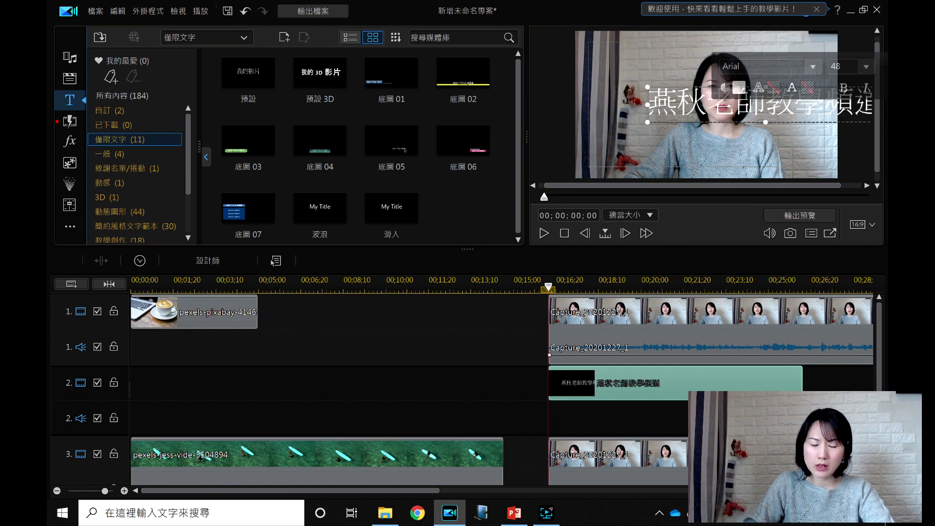
Shrink the title to fit inside the frame and center it across the woman's neck and upper chest
click(644, 85)
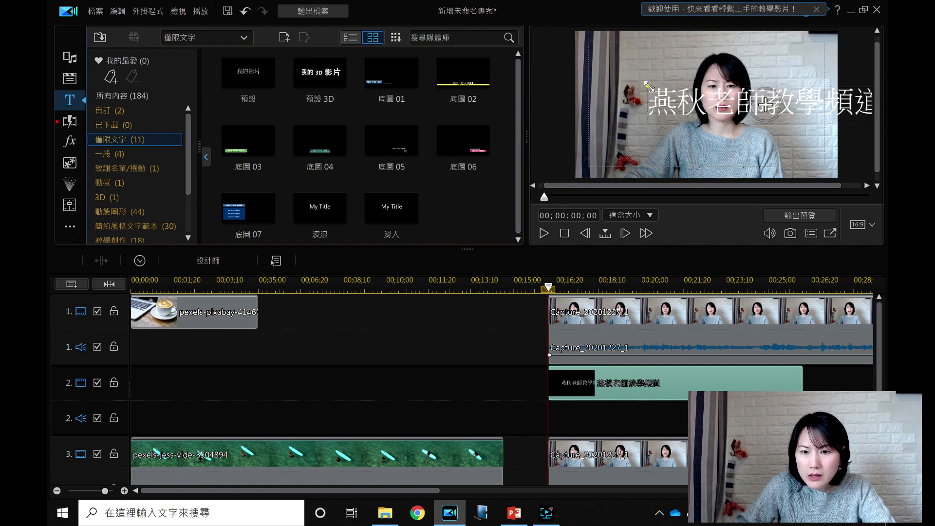
click(680, 95)
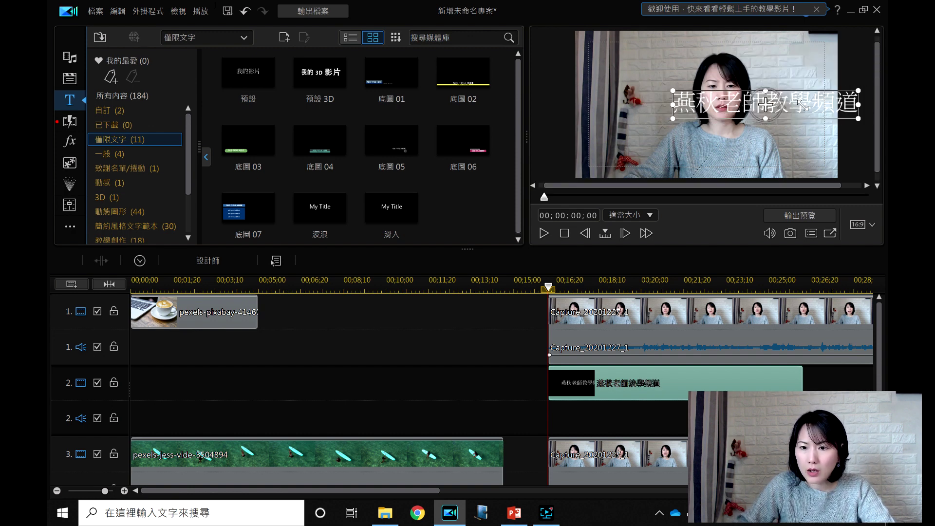
double_click(764, 111)
click(664, 113)
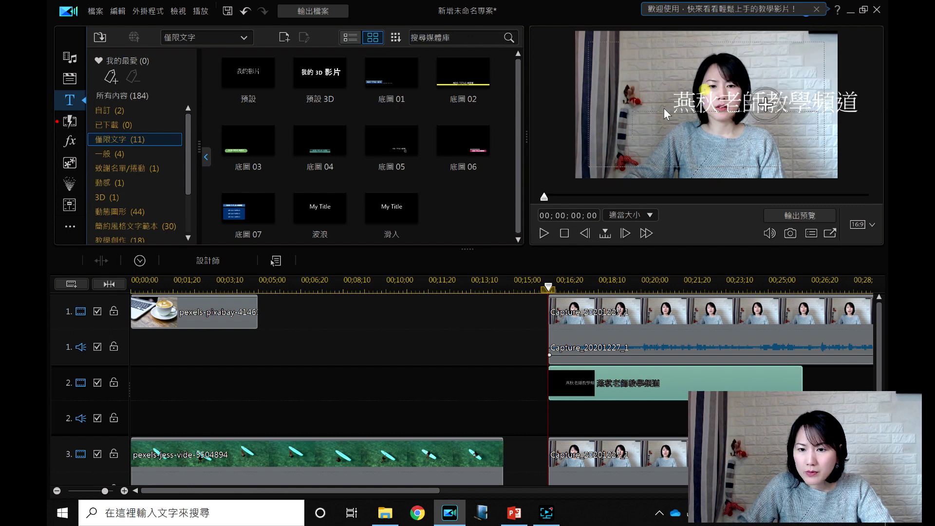
drag(668, 103, 634, 119)
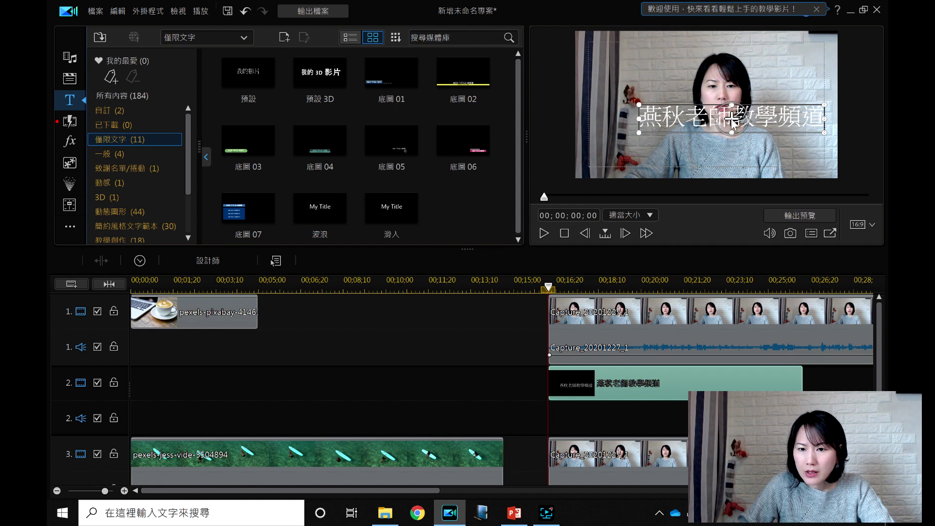
drag(752, 132, 741, 136)
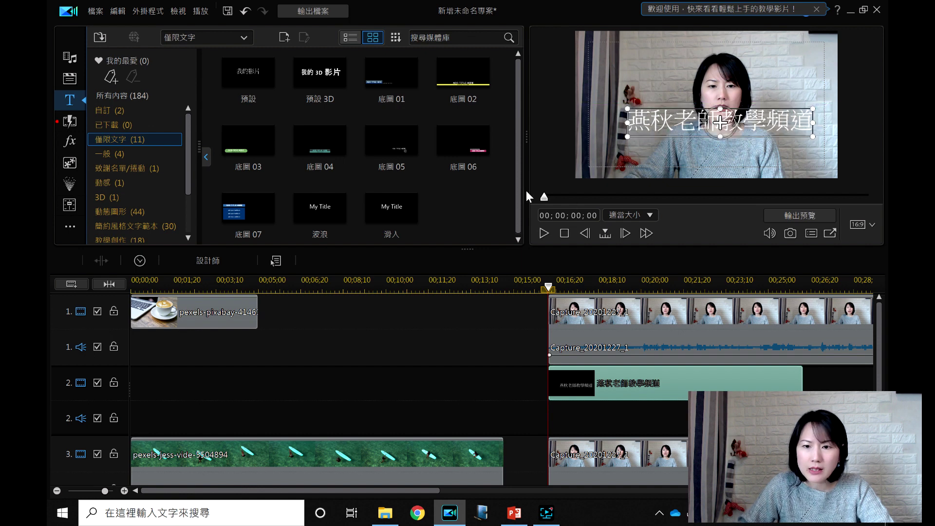
In the title designer, set the track 2 title's font to 思源黑體 TW and enable its outline (外框)
click(612, 382)
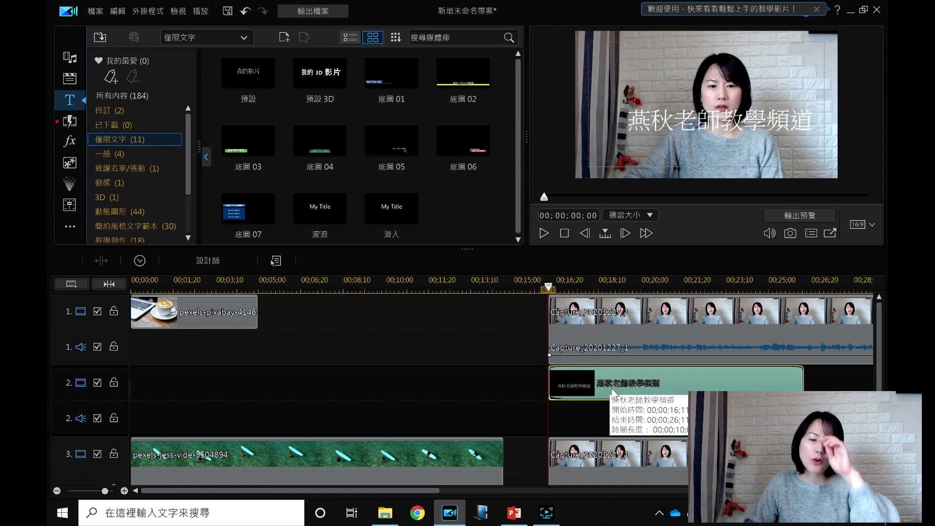
double_click(612, 389)
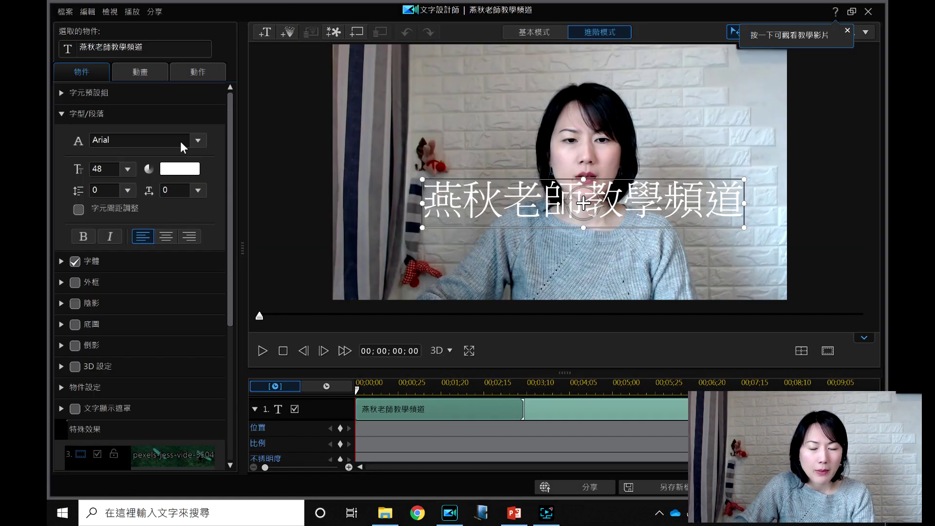
click(201, 142)
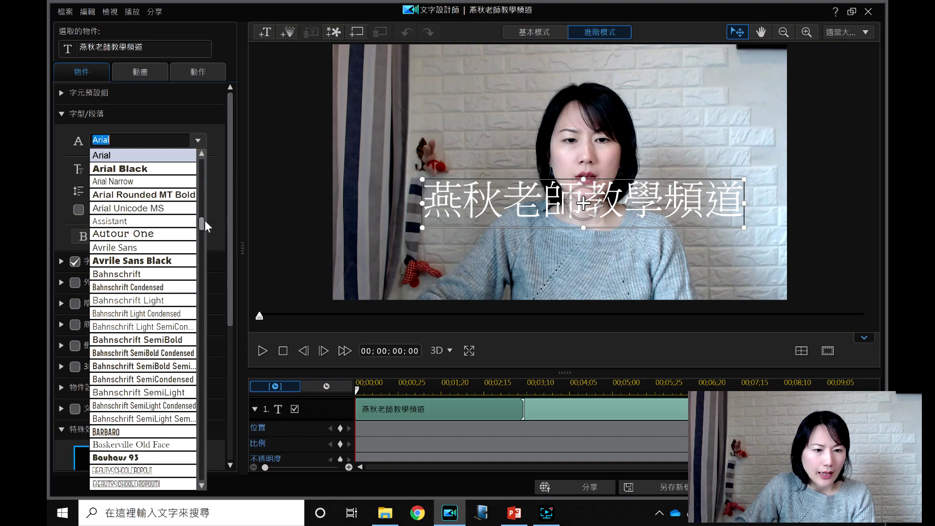
scroll(202, 221, down, 10)
scroll(200, 473, down, 20)
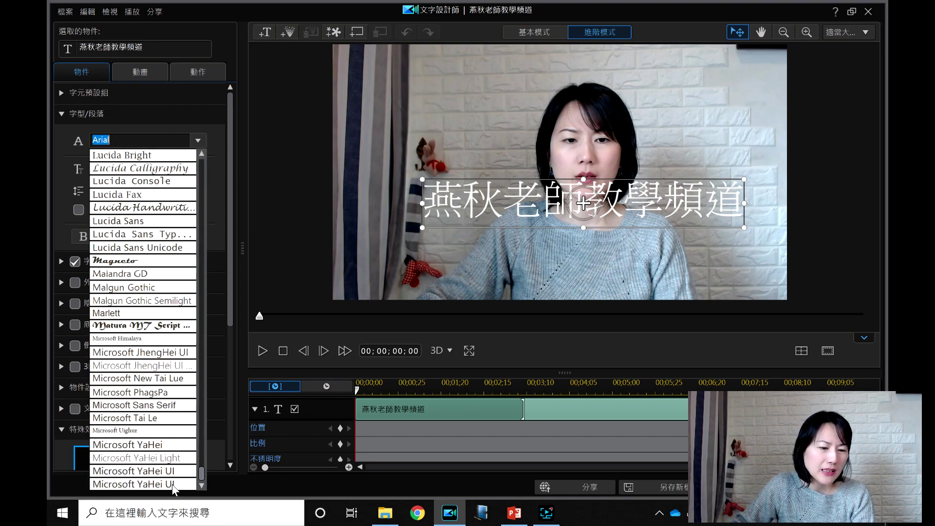
scroll(171, 482, down, 20)
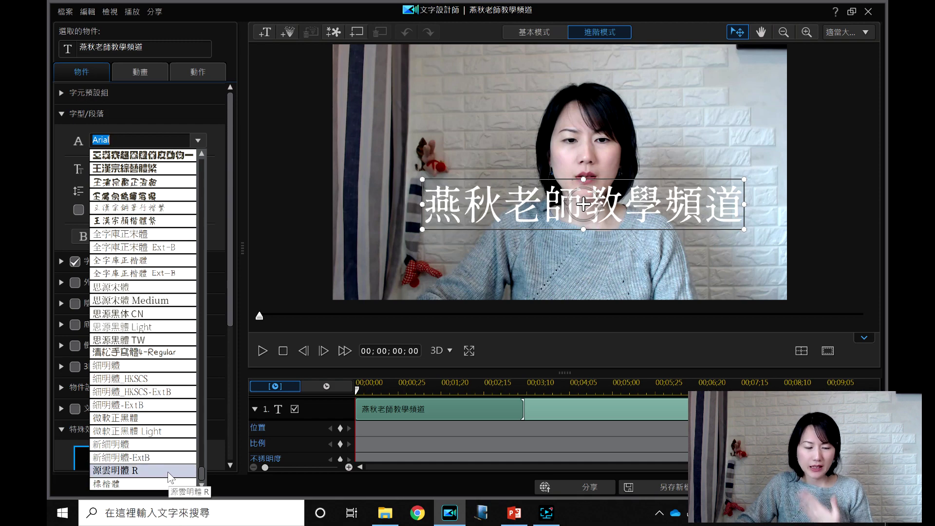
click(114, 339)
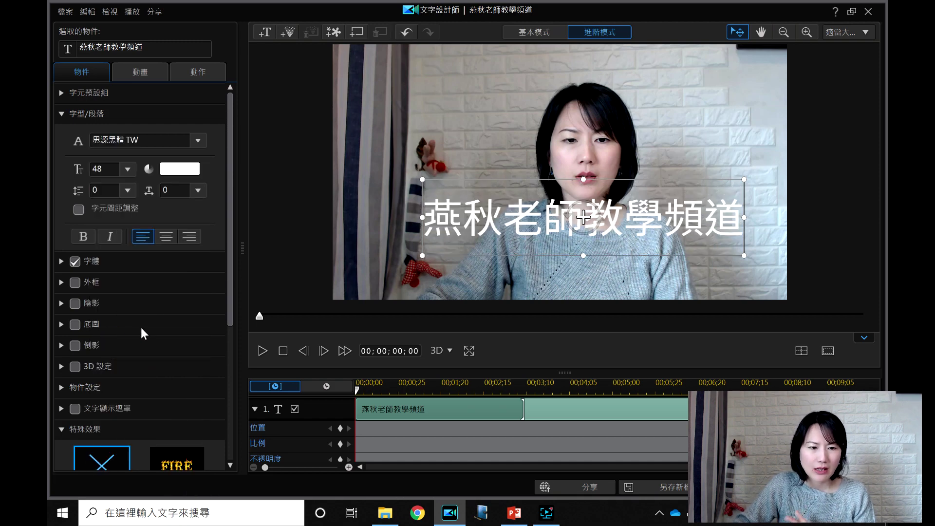
click(75, 282)
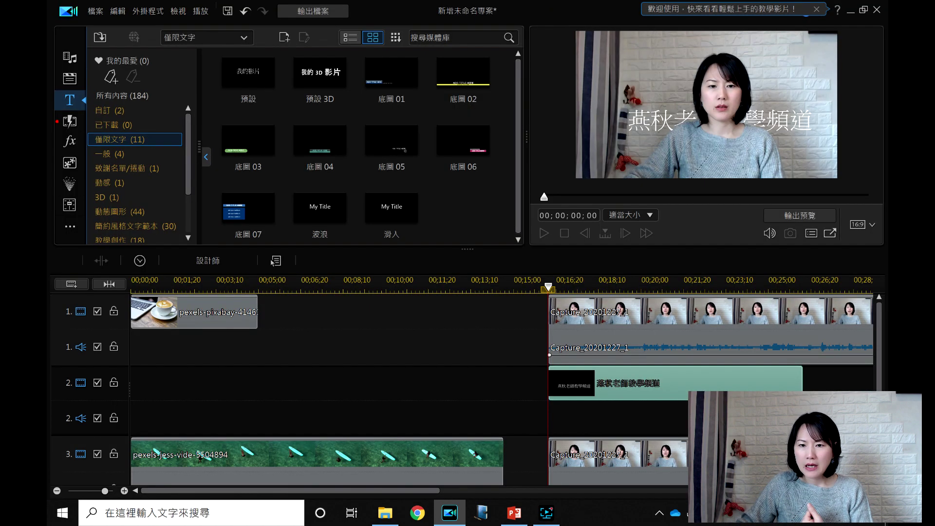
Play the layered clips from their start to check the title behind the woman, and switch to Screen Recorder
click(543, 233)
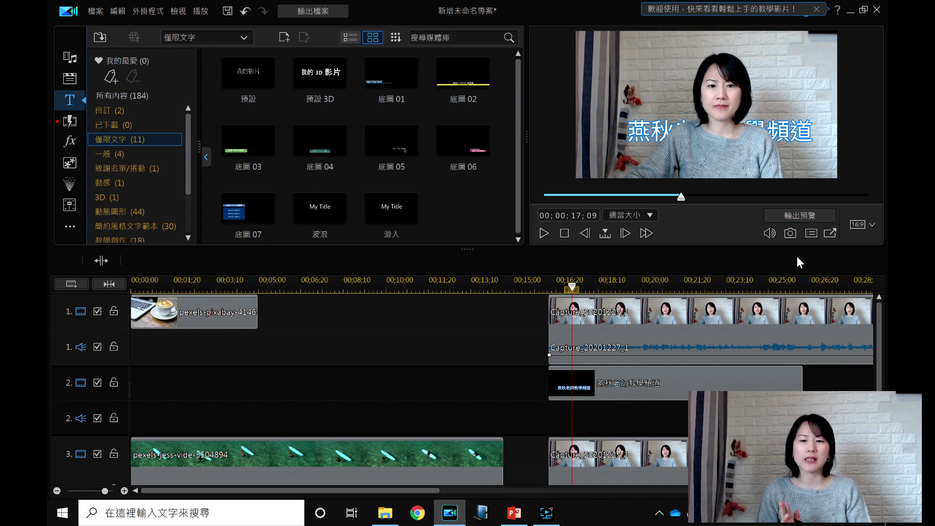
click(545, 512)
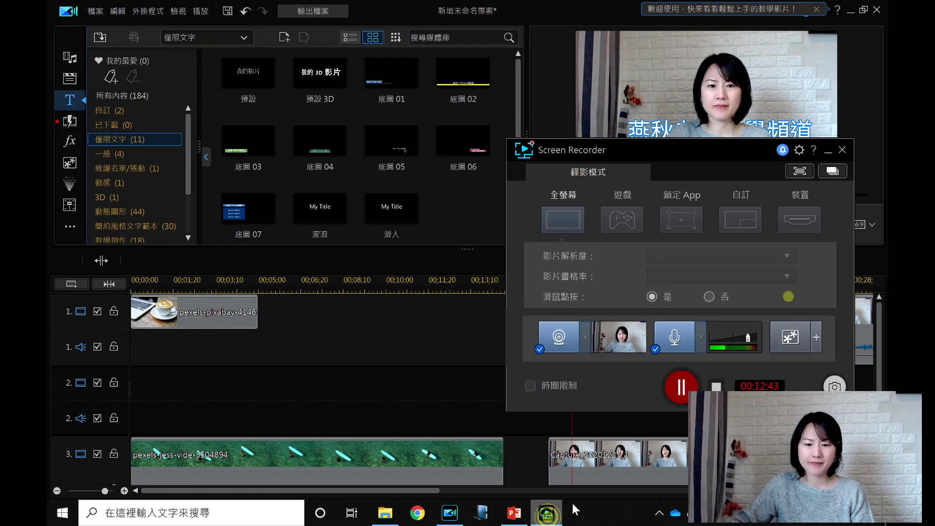